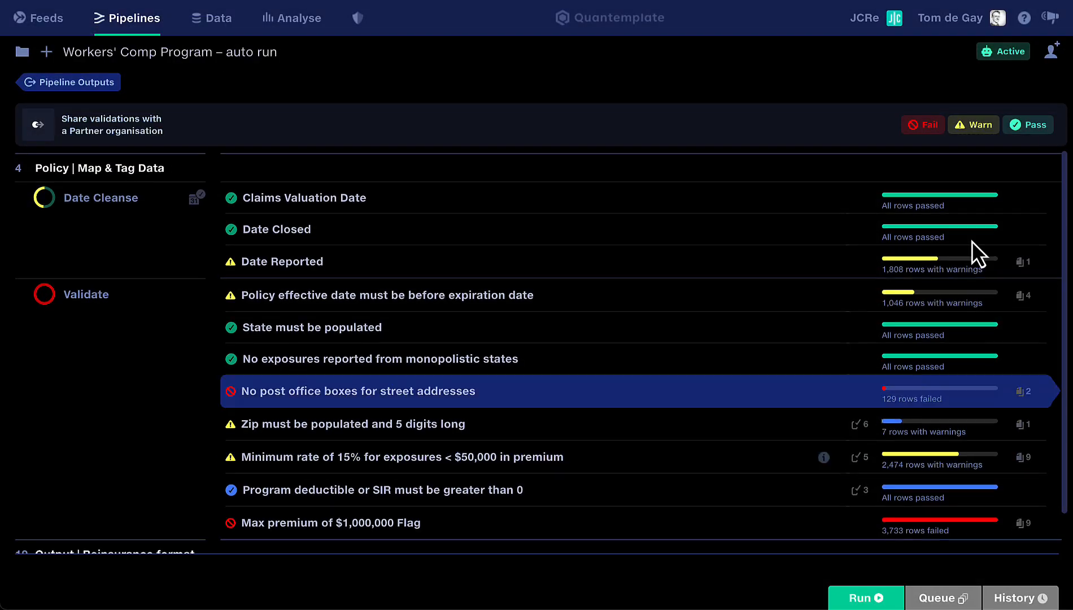
- Hide the warned and passed rules in the validation report so only failed rules are listed
{"action": "left_click", "coordinate": [983, 127]}
{"action": "left_click", "coordinate": [1021, 129]}
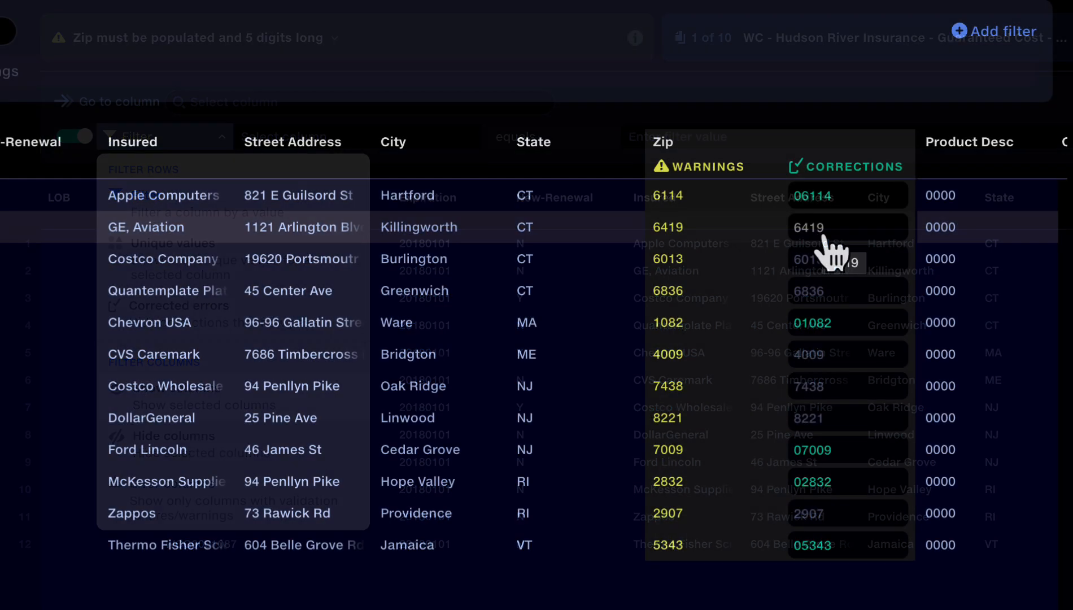
- Enter 06419 as the Zip correction for the GE, Aviation row
{"action": "left_click", "coordinate": [824, 236]}
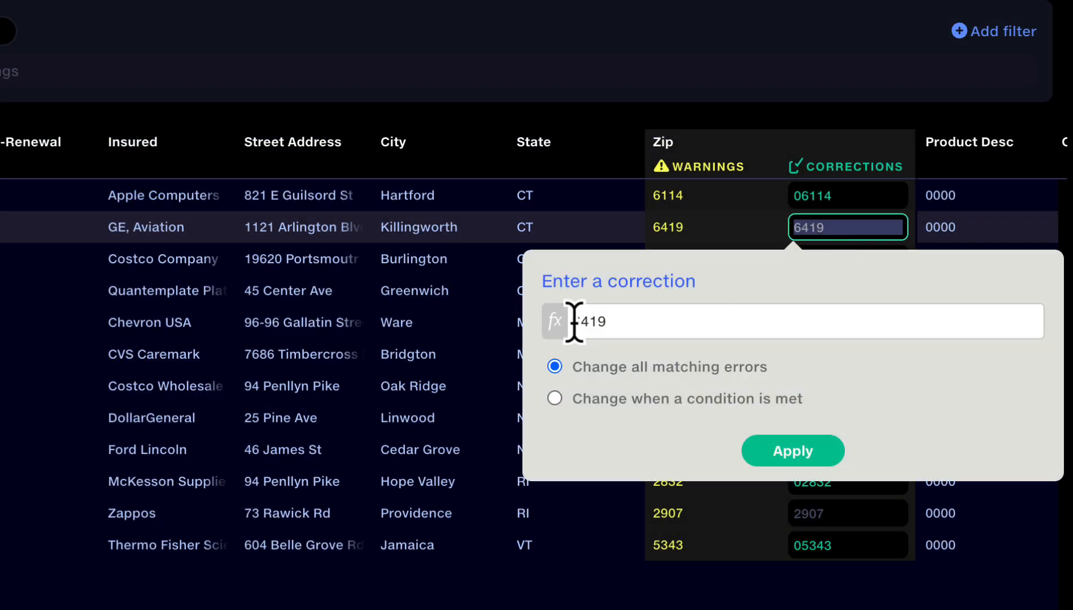
{"action": "left_click", "coordinate": [574, 322]}
{"action": "type", "text": "0"}
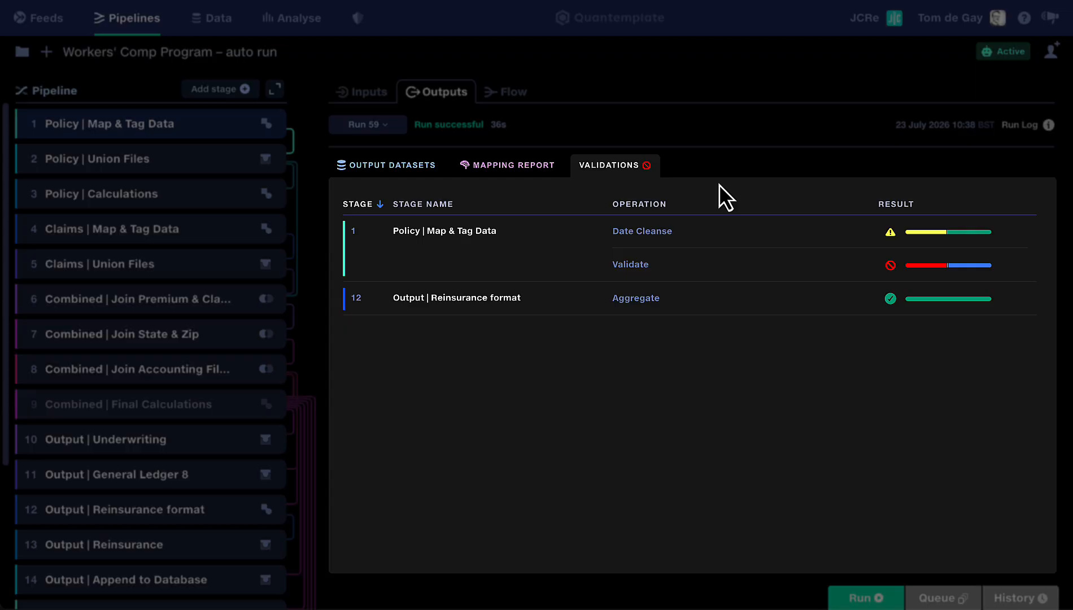
- Review the validation results by stage and open the report from the Date Cleanse operation of Policy | Map & Tag Data
{"action": "left_click", "coordinate": [713, 240]}
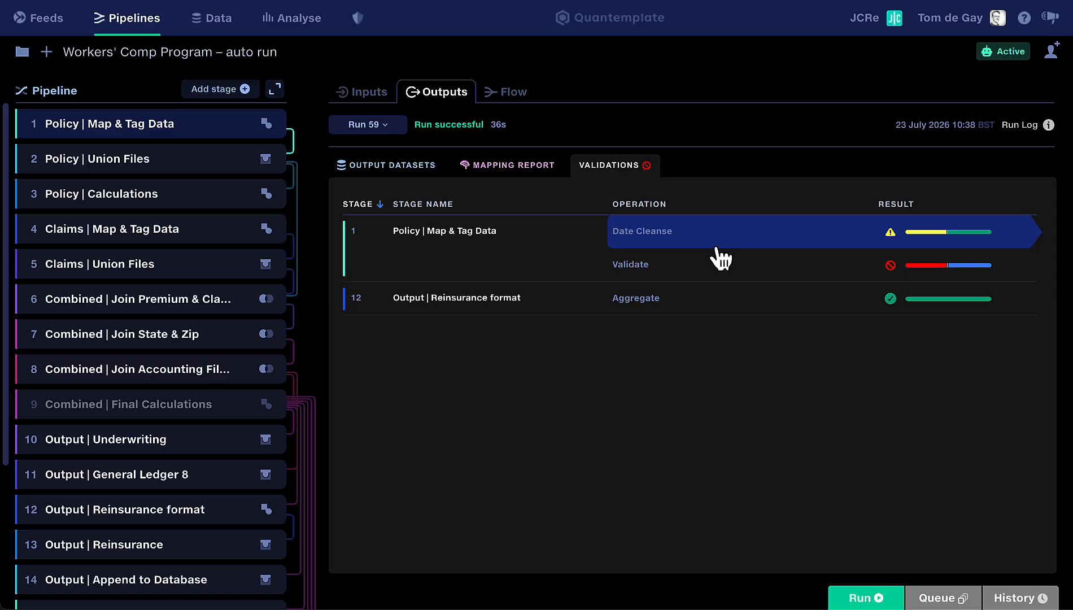
{"action": "left_click", "coordinate": [716, 261]}
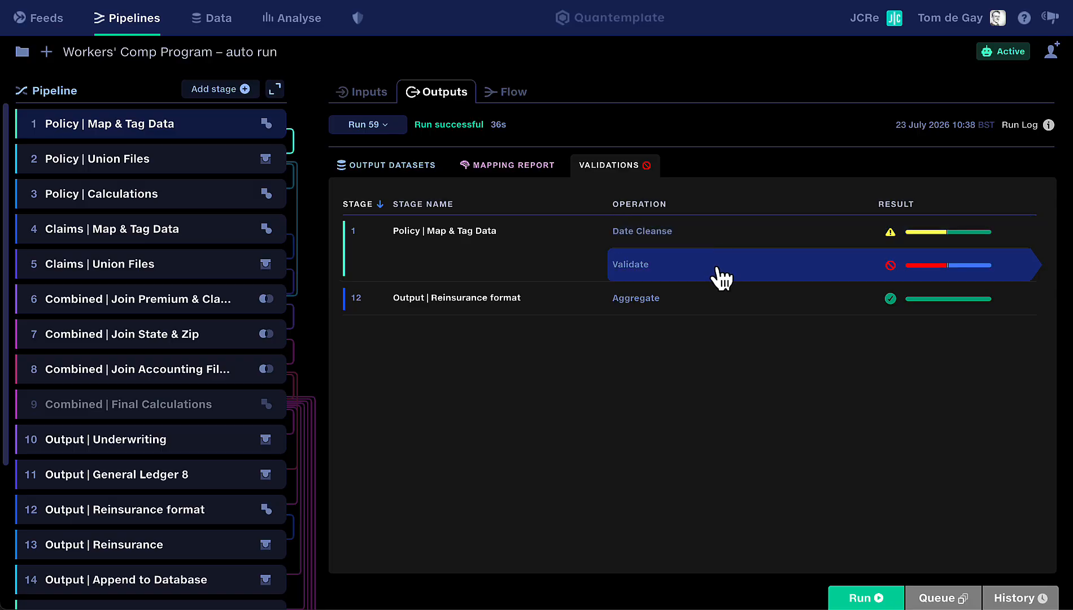
{"action": "left_click", "coordinate": [716, 245]}
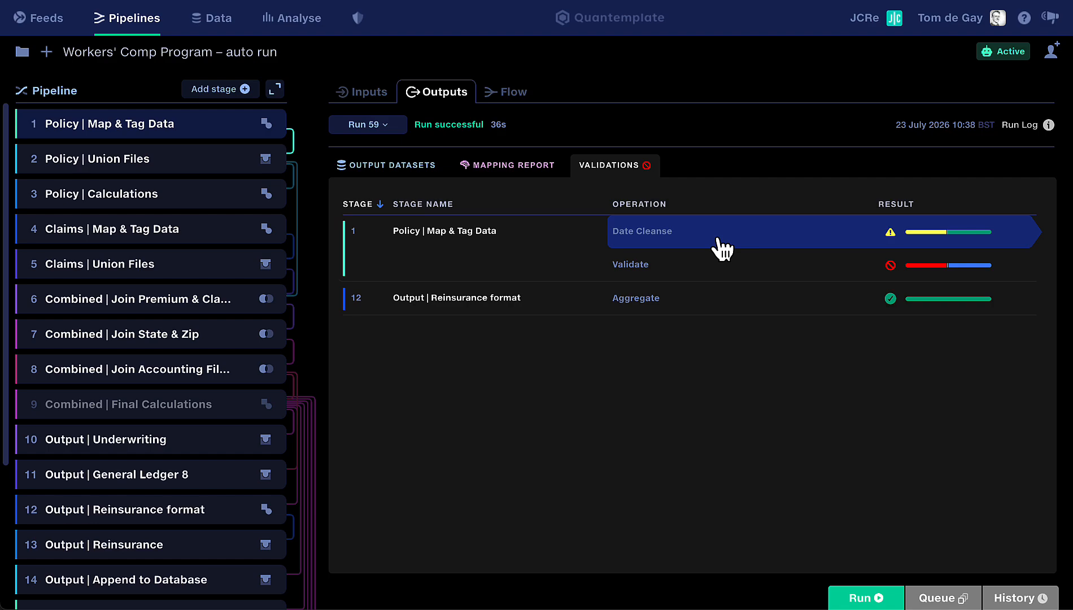
{"action": "left_click", "coordinate": [723, 297]}
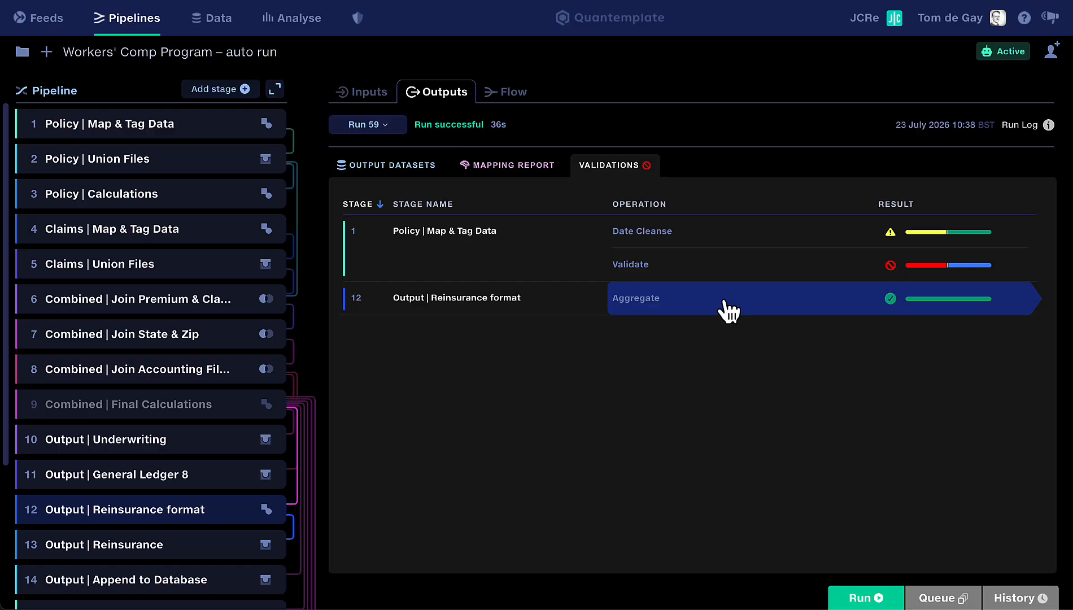
{"action": "left_click", "coordinate": [672, 240]}
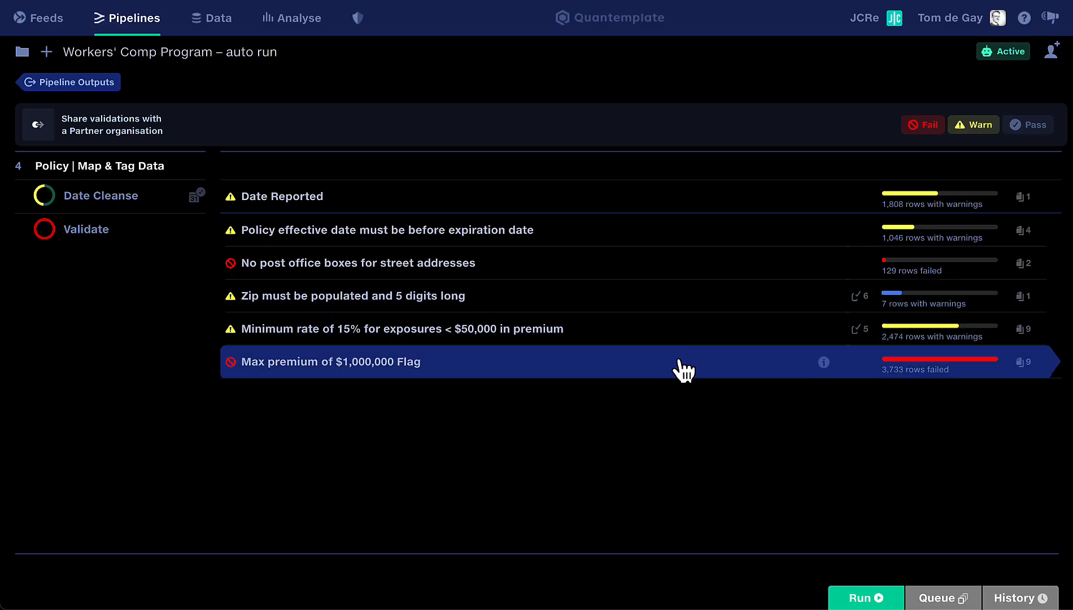
- Include the passed rules in the validation report and look through the full list of rules
{"action": "left_click", "coordinate": [1023, 126]}
{"action": "scroll", "coordinate": [876, 415], "scroll_direction": "down", "scroll_amount": 1}
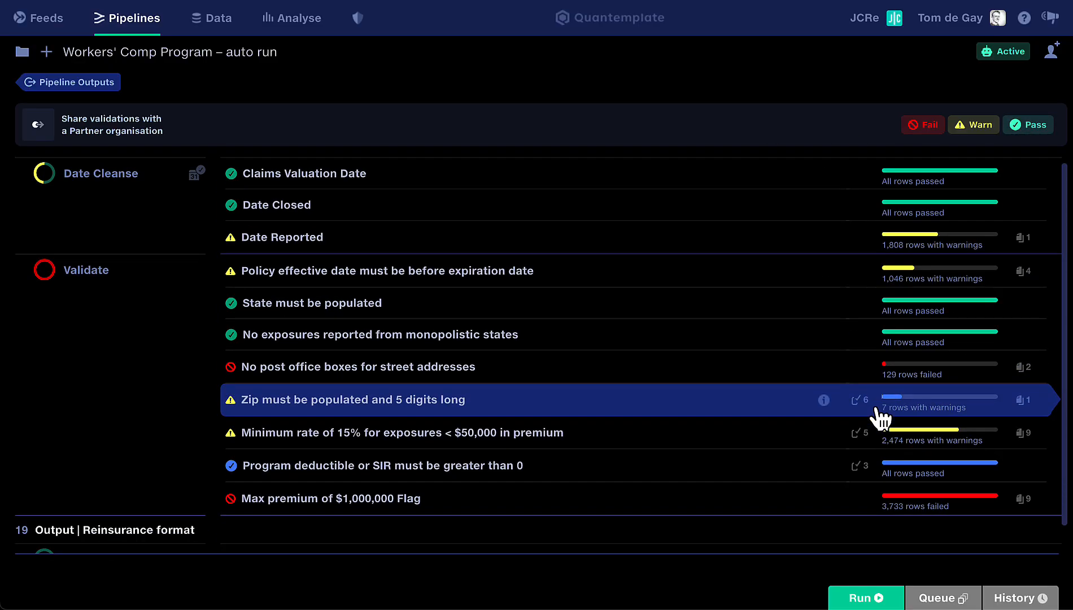
{"action": "scroll", "coordinate": [879, 418], "scroll_direction": "up", "scroll_amount": 1}
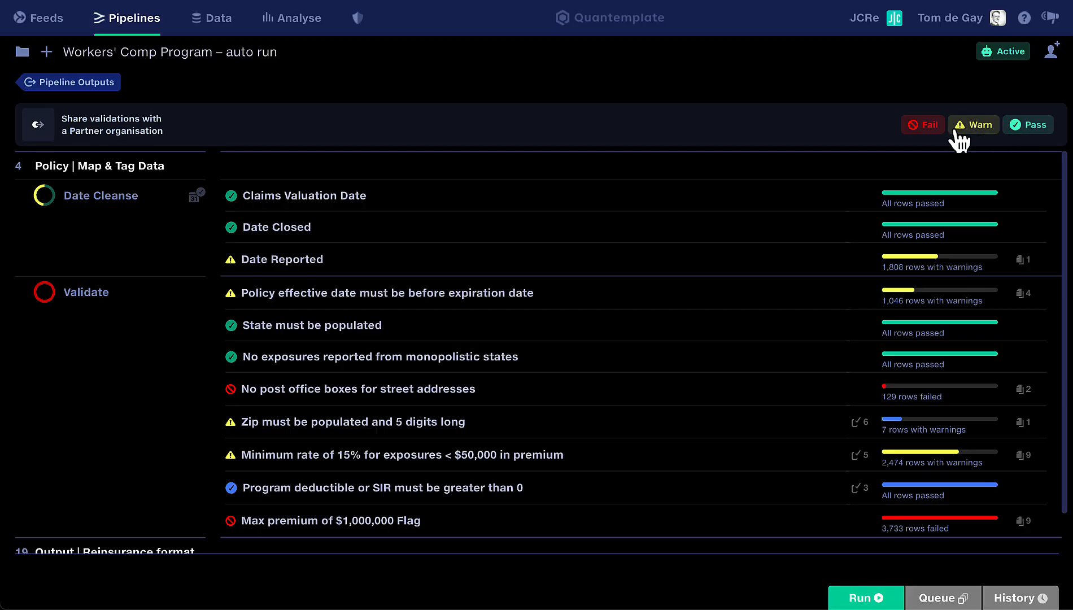
- Limit the validation report to failed rules, and restore the warned rules while leaving passed rules hidden
{"action": "left_click", "coordinate": [975, 127]}
{"action": "left_click", "coordinate": [1018, 127]}
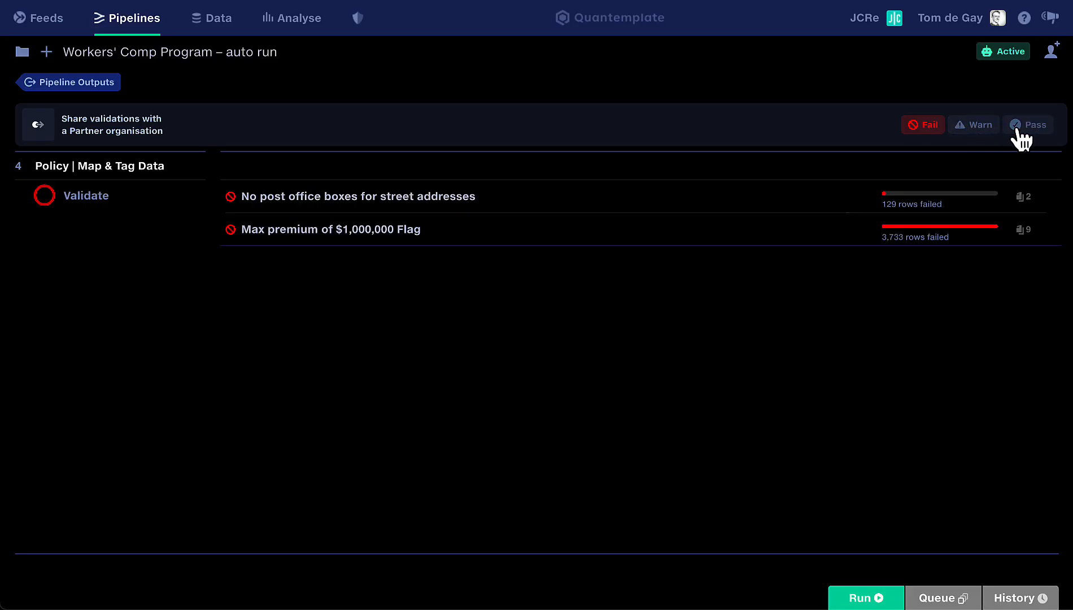
{"action": "left_click", "coordinate": [977, 130]}
{"action": "left_click", "coordinate": [1021, 127]}
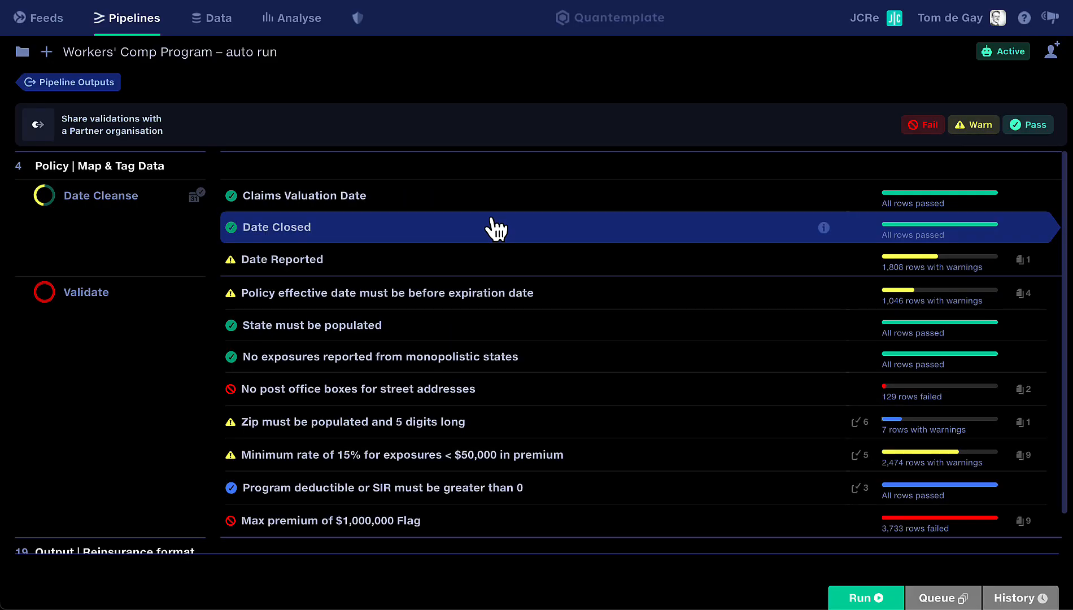
{"action": "left_click", "coordinate": [1025, 129]}
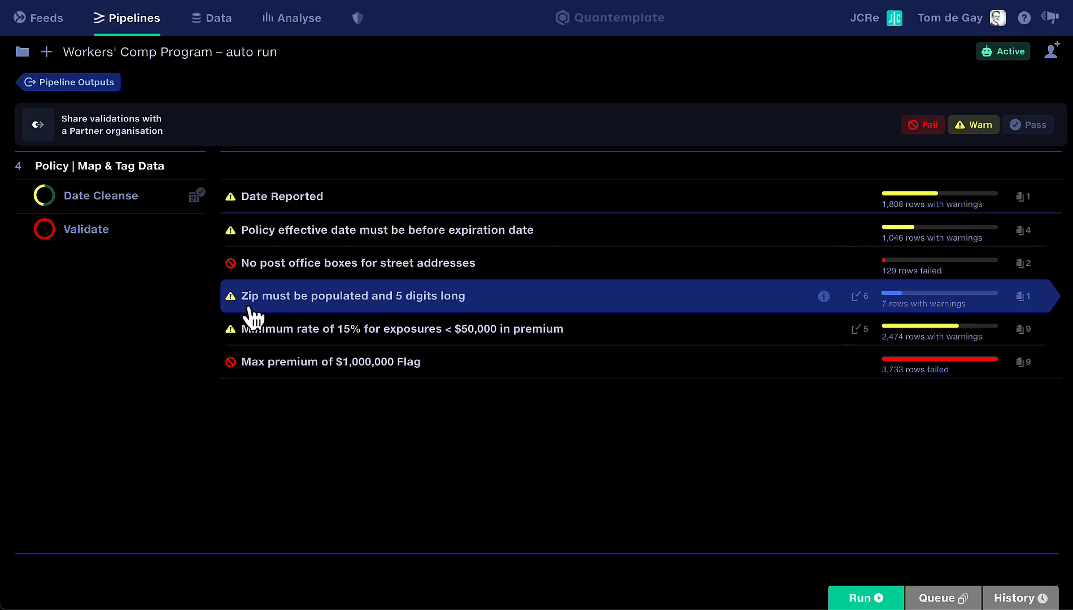
- Open the rule "Zip must be populated and 5 digits long" and view its formula
{"action": "left_click", "coordinate": [319, 310]}
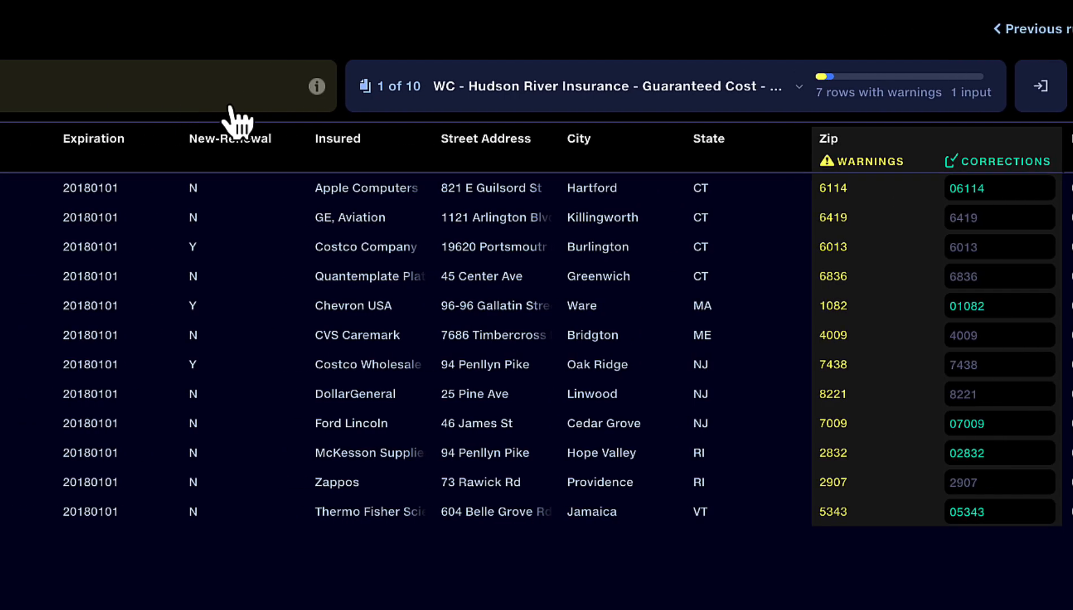
{"action": "mouse_move", "coordinate": [685, 92]}
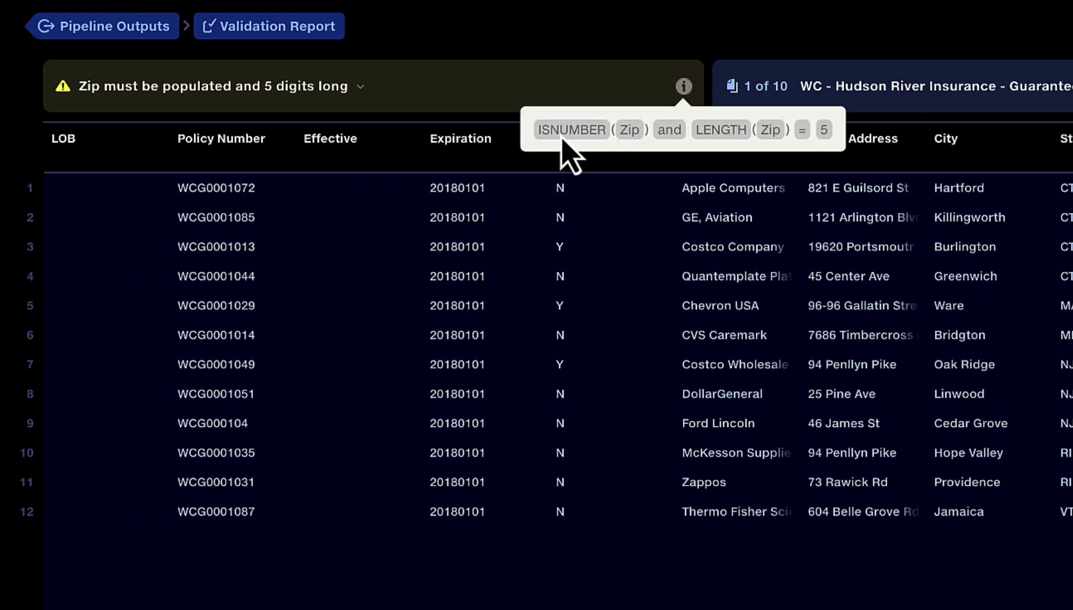
- Look over the list of validation rules and the Zip rule's results for each input file
{"action": "left_click", "coordinate": [498, 89]}
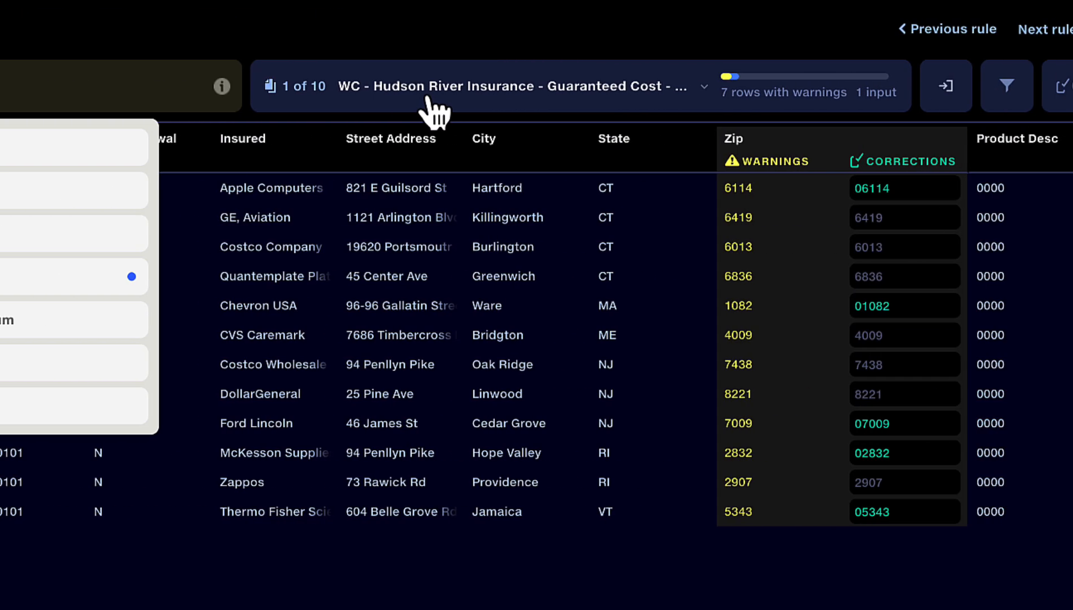
{"action": "left_click", "coordinate": [895, 90]}
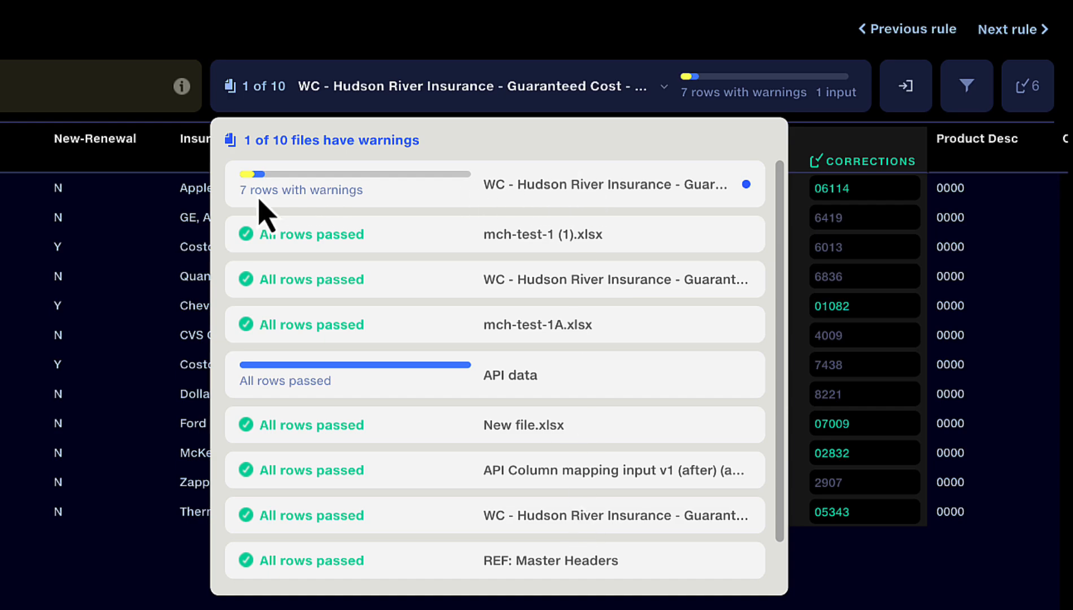
{"action": "left_click", "coordinate": [649, 104]}
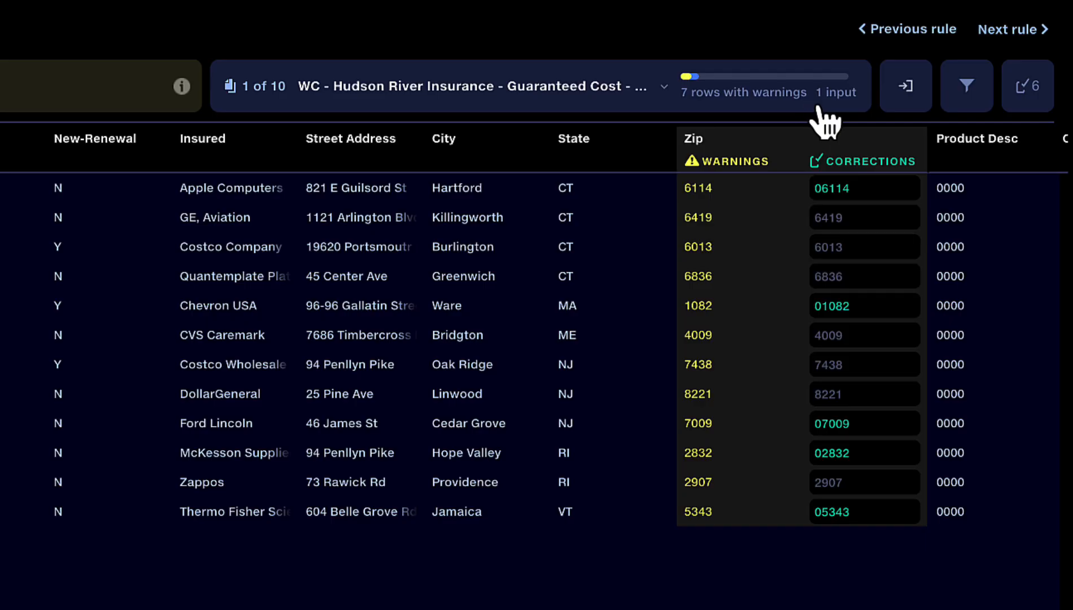
- View the download and data repo export options for the Zip rule's failed rows
{"action": "left_click", "coordinate": [910, 102]}
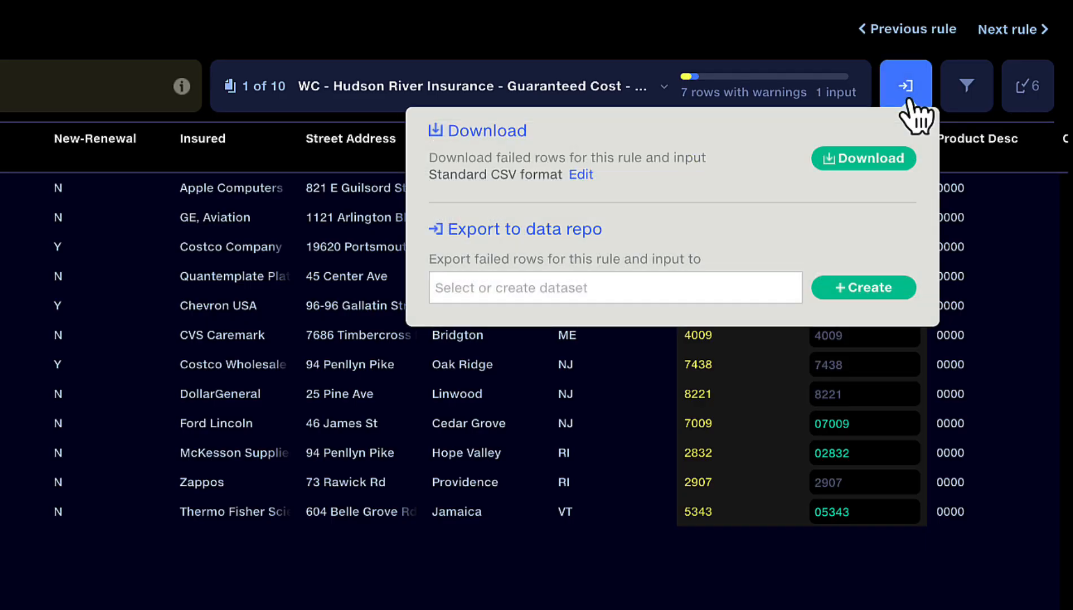
{"action": "left_click", "coordinate": [909, 102]}
- Apply an Error columns filter so the table shows only columns with validation failures or warnings
{"action": "left_click", "coordinate": [961, 101]}
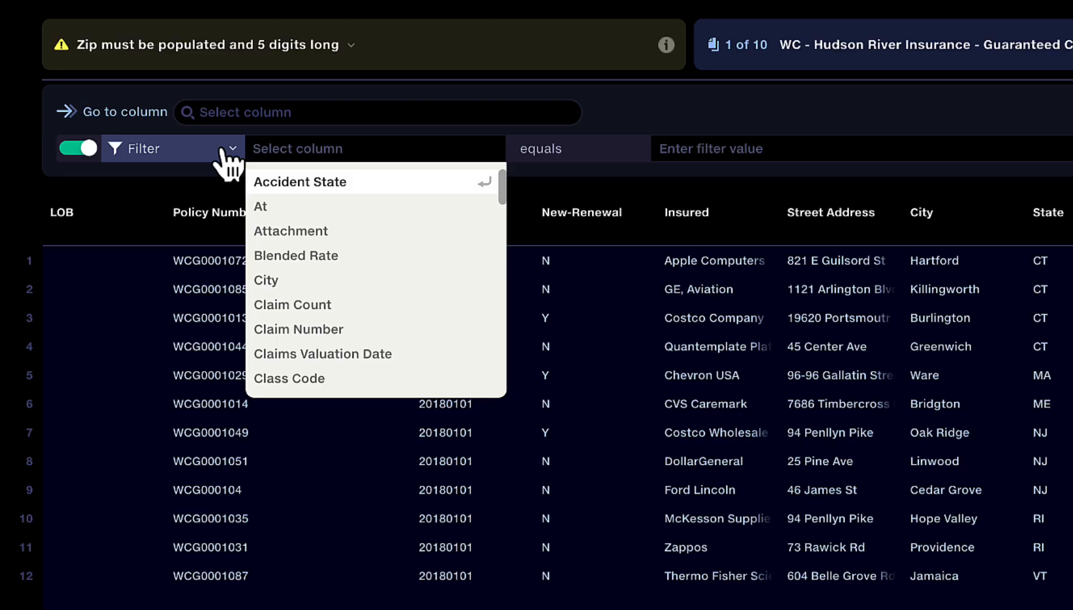
{"action": "left_click", "coordinate": [223, 148]}
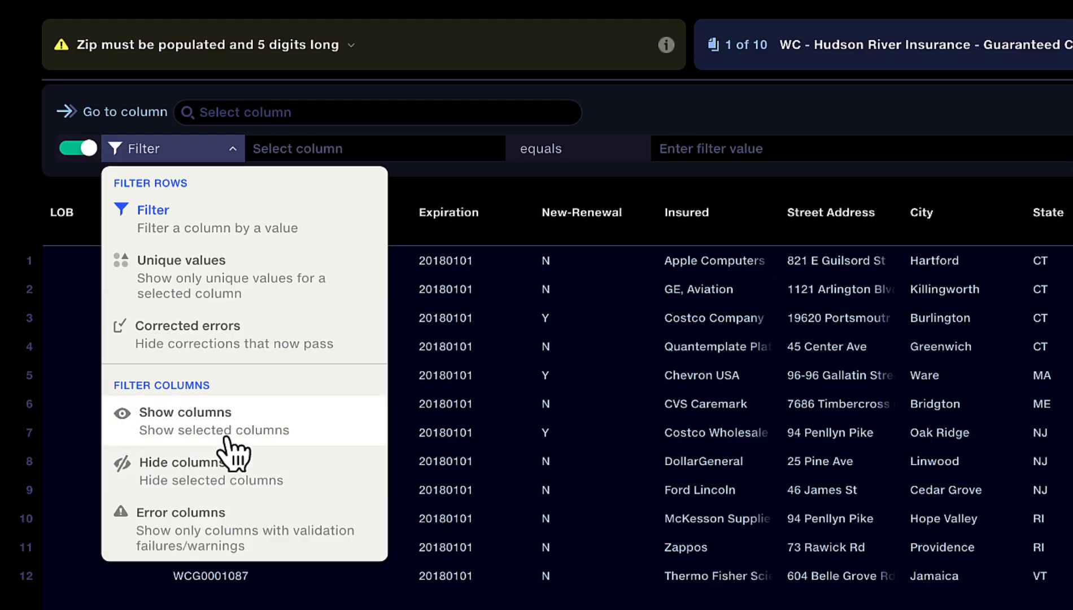
{"action": "left_click", "coordinate": [233, 543]}
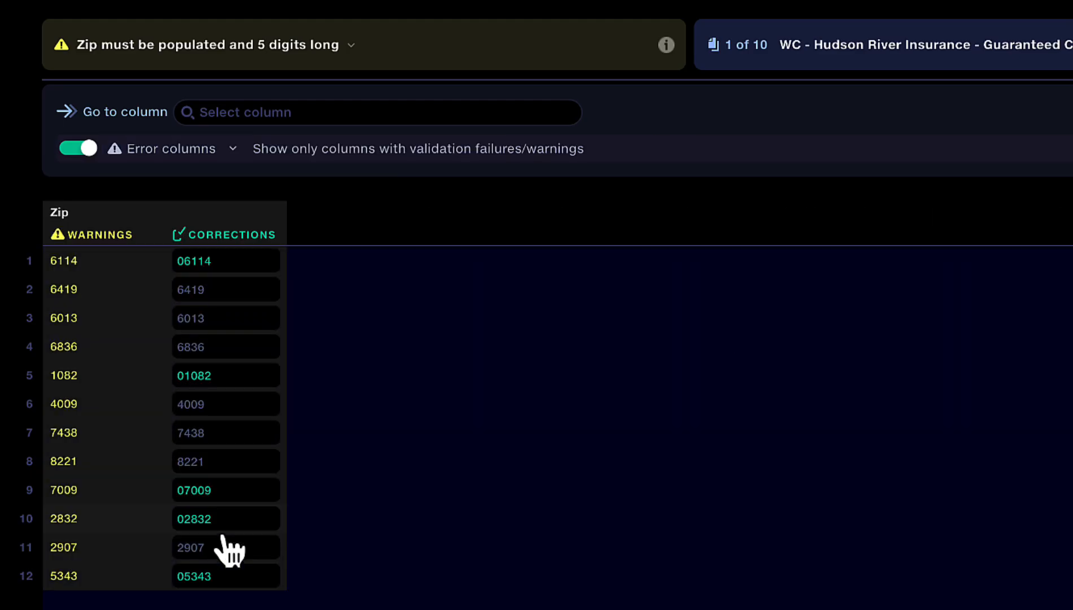
- Switch off the Error columns filter to bring back all table columns
{"action": "left_click", "coordinate": [169, 151]}
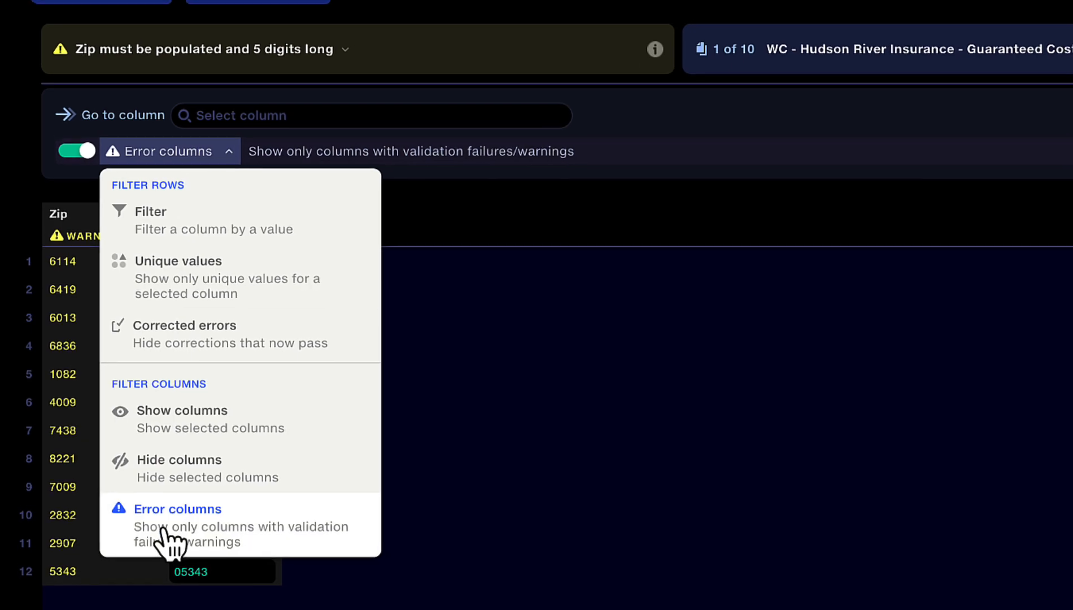
{"action": "left_click", "coordinate": [79, 151]}
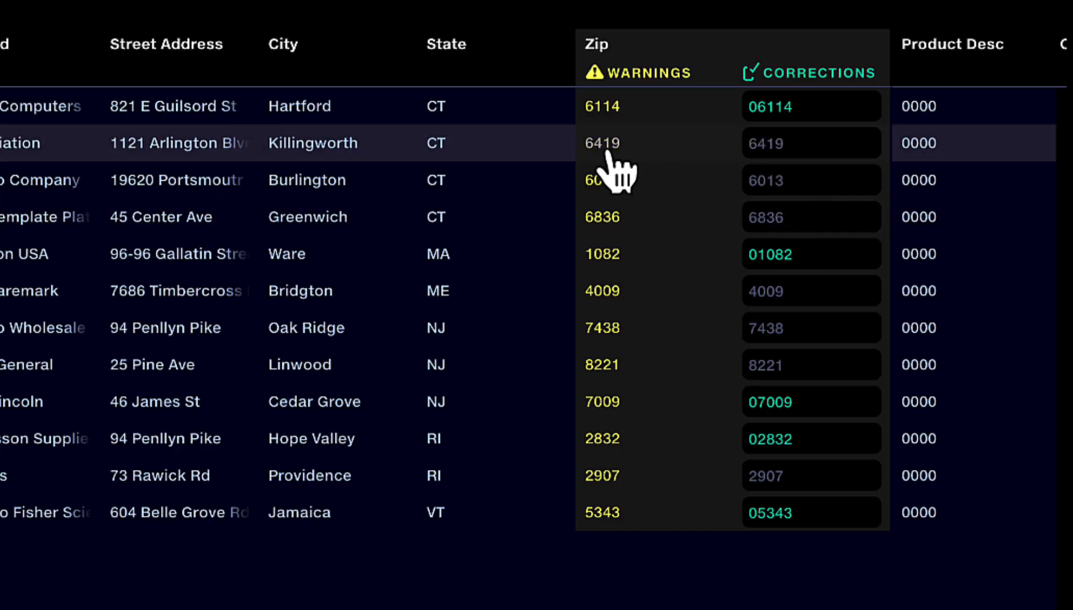
- Correct the Zip in the GE, Aviation row to 06419, changing all matching errors
{"action": "left_click", "coordinate": [784, 152]}
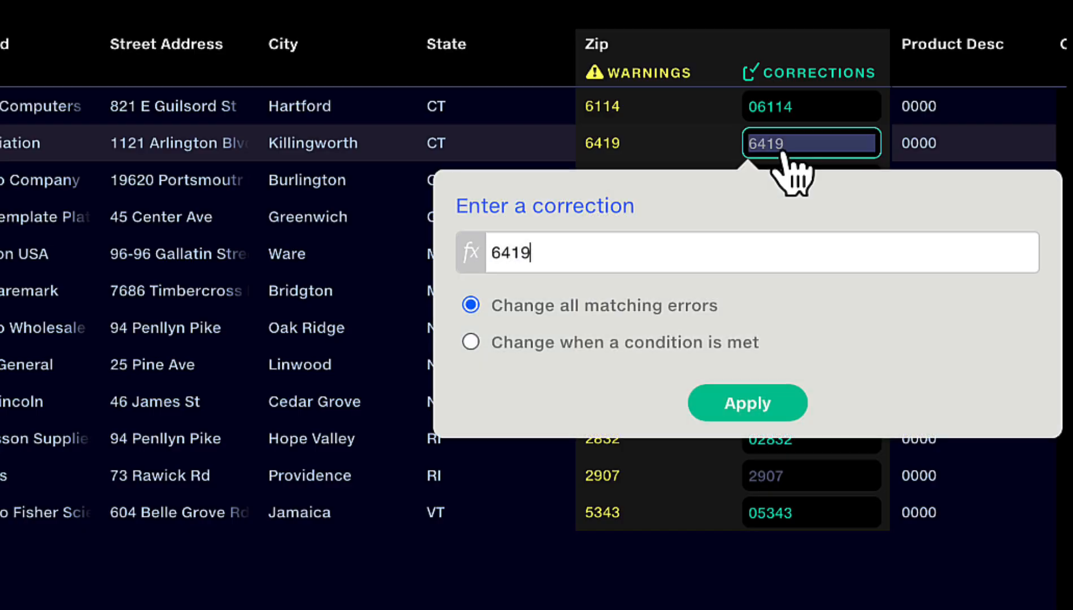
{"action": "left_click", "coordinate": [493, 254]}
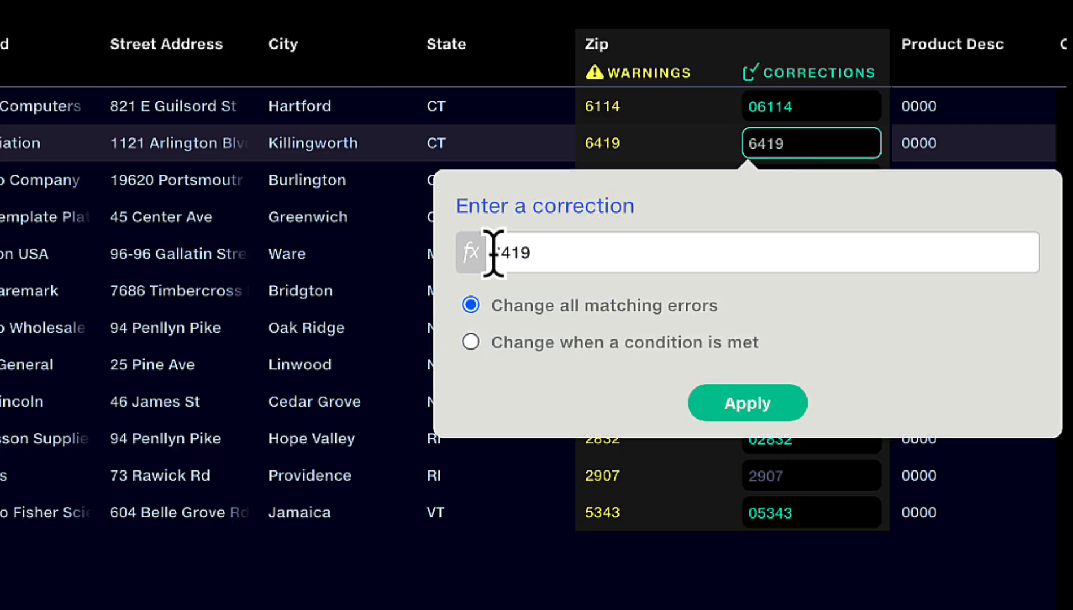
{"action": "type", "text": "0"}
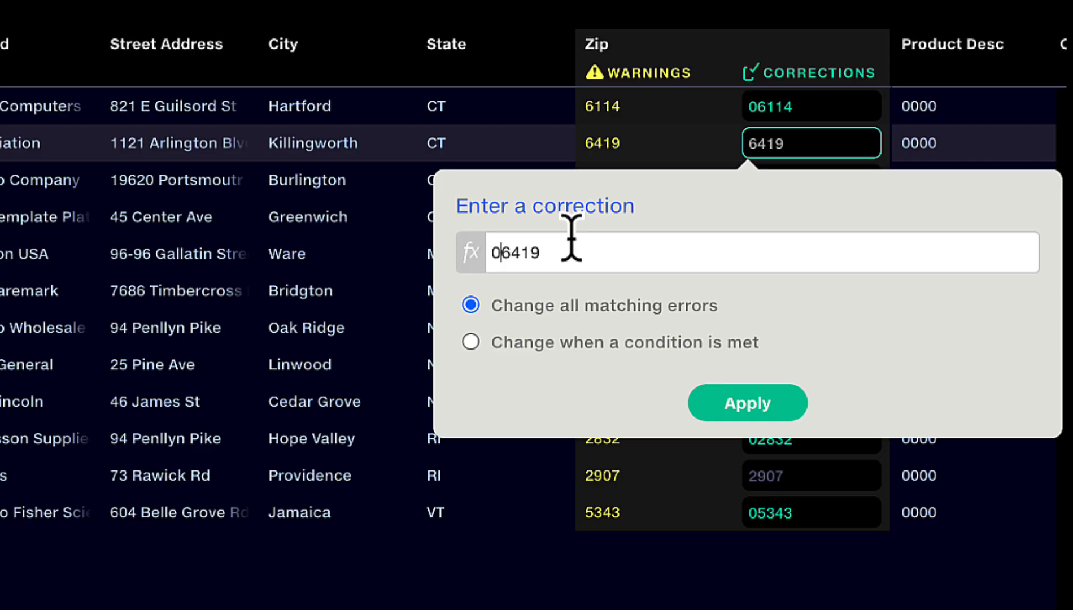
{"action": "left_click", "coordinate": [734, 396]}
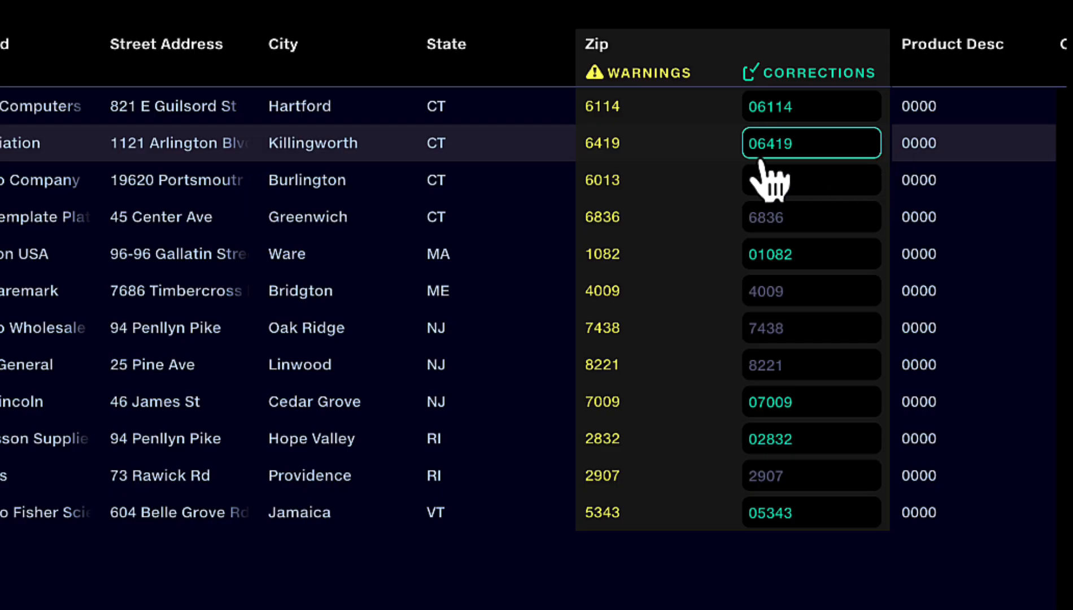
- Apply 601 as the Zip correction in the Costco Company row for Burlington, changing all matching errors, and check its validation status
{"action": "left_click", "coordinate": [780, 186]}
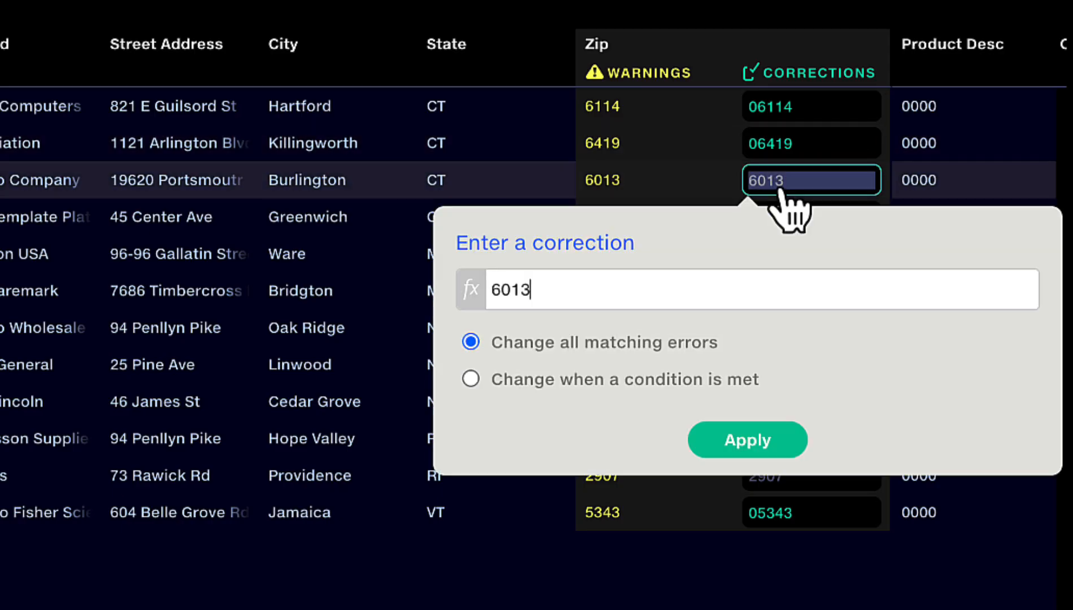
{"action": "key", "text": "BackSpace"}
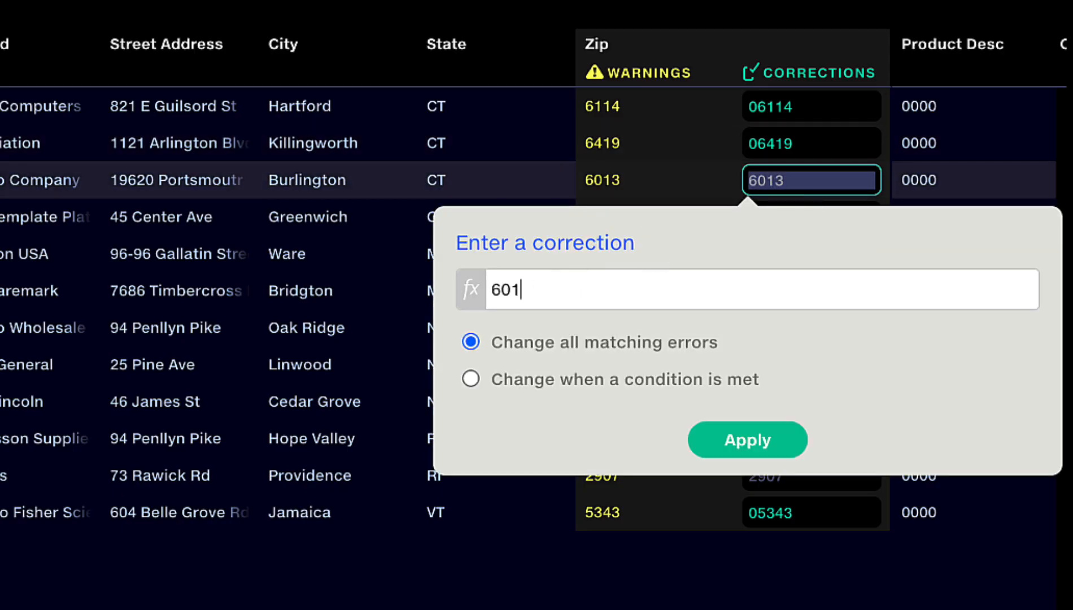
{"action": "left_click", "coordinate": [762, 439]}
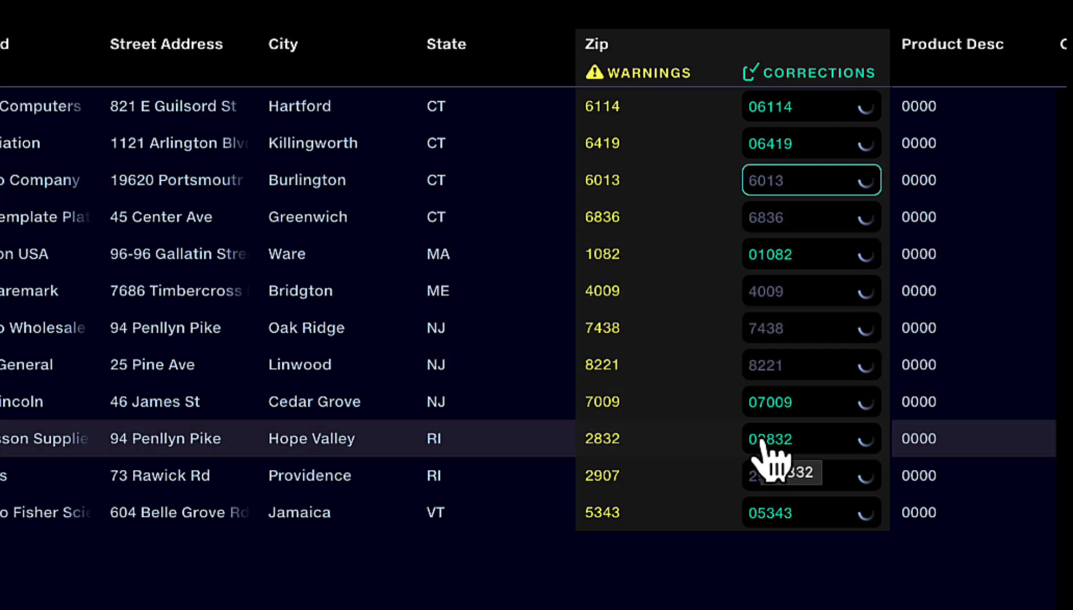
{"action": "mouse_move", "coordinate": [873, 193]}
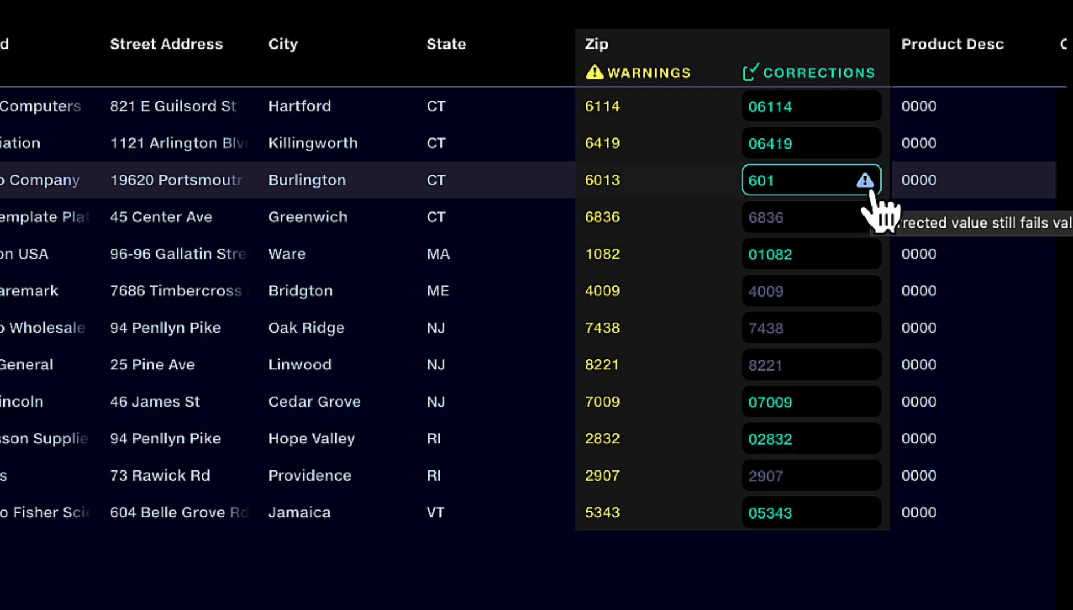
{"action": "scroll", "coordinate": [868, 226], "scroll_direction": "right", "scroll_amount": 3}
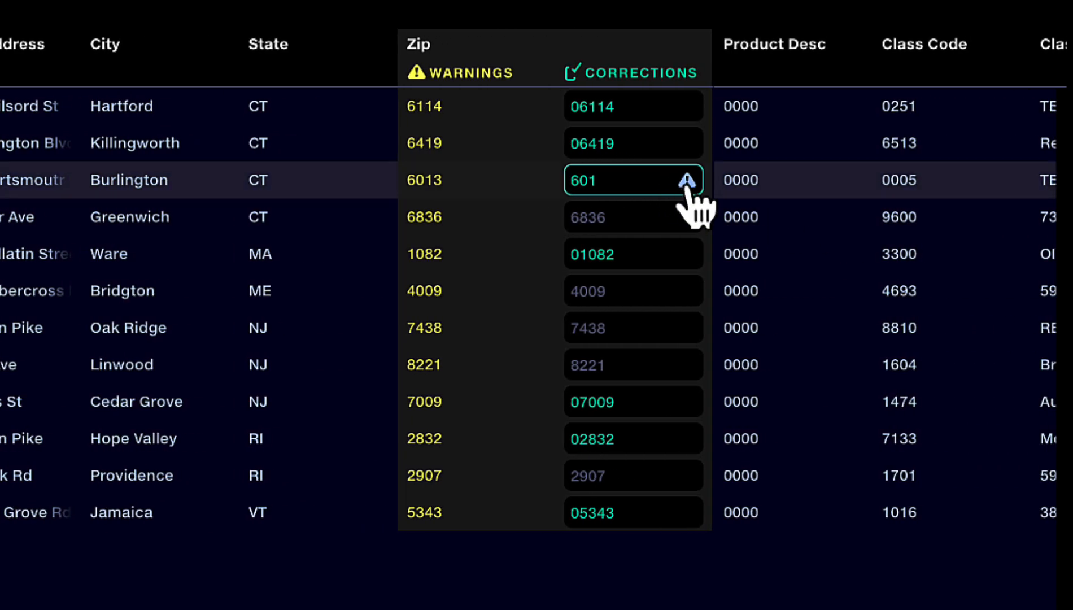
- Reselect the Zip correction cell in the Costco Company row for Burlington
{"action": "double_click", "coordinate": [615, 185]}
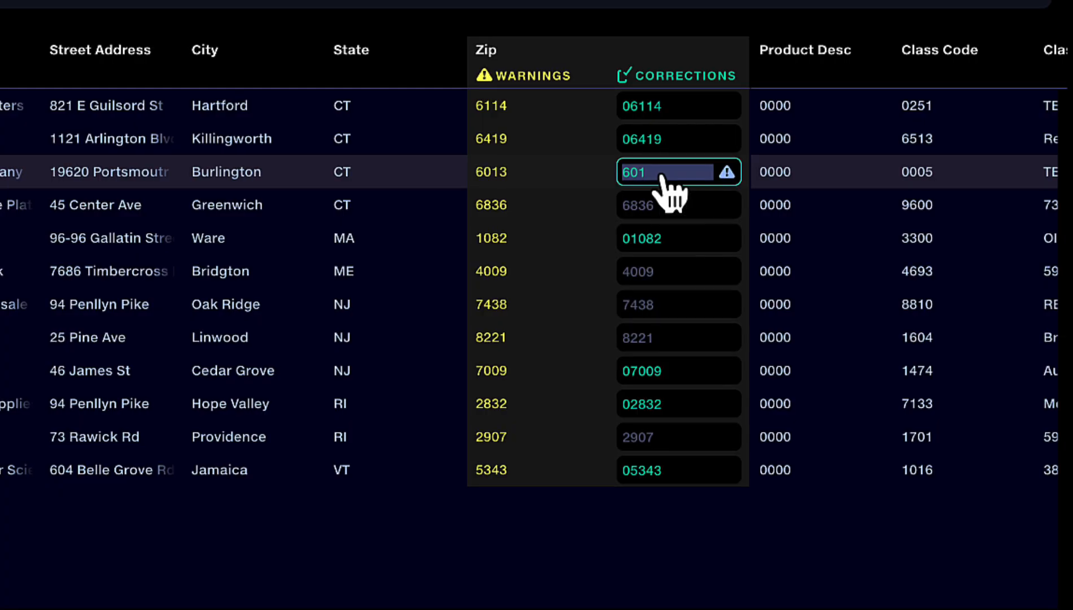
{"action": "left_click", "coordinate": [663, 177]}
{"action": "left_click", "coordinate": [665, 181]}
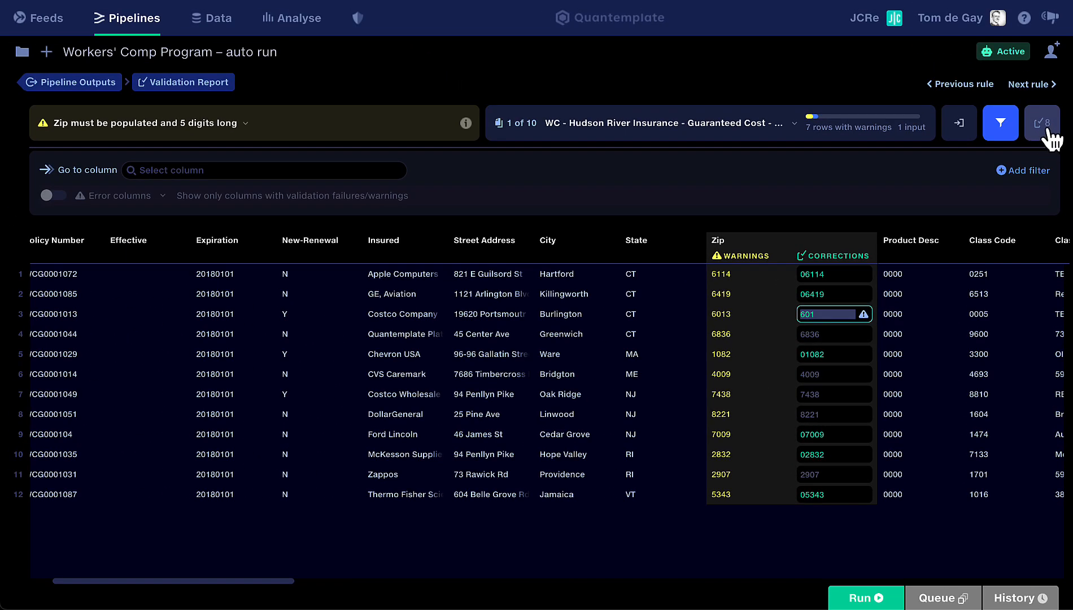
- Delete the 6013 → "601" Zip rule from the corrections attached to this validation
{"action": "left_click", "coordinate": [1044, 126]}
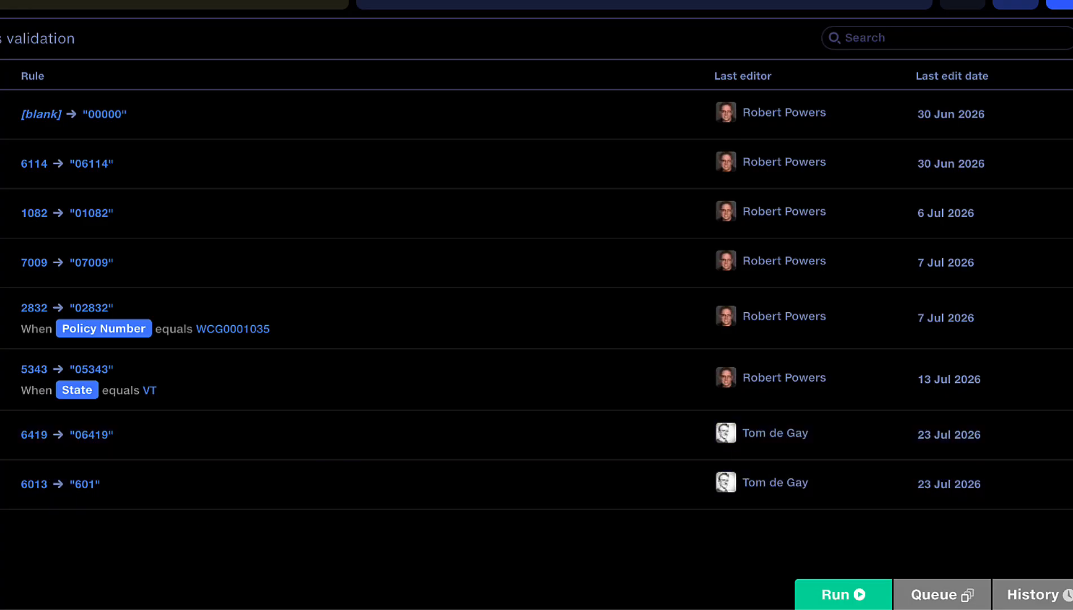
{"action": "left_click", "coordinate": [1041, 486]}
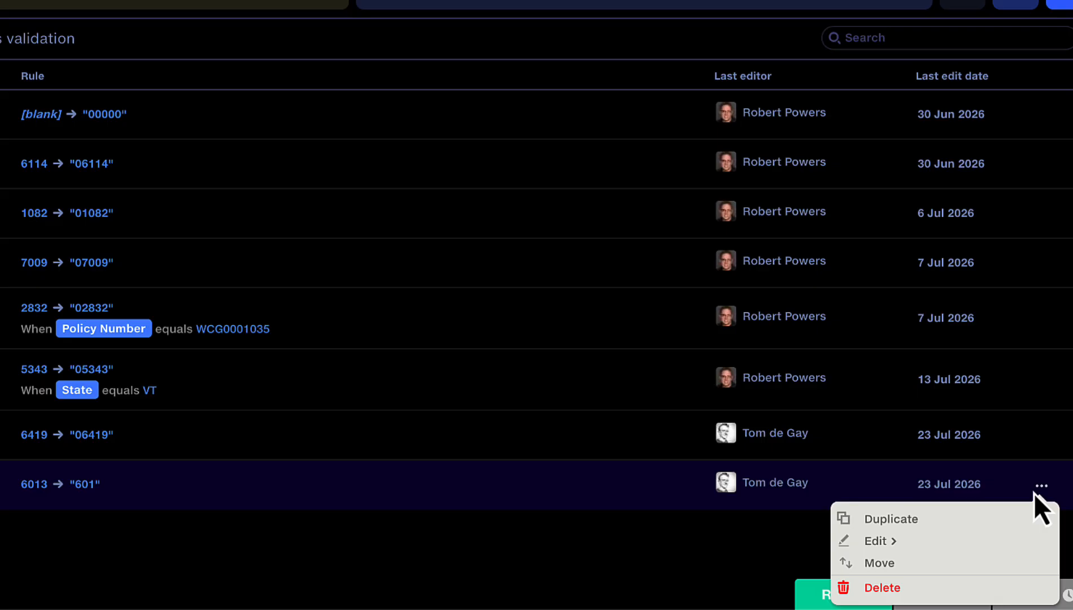
{"action": "left_click", "coordinate": [876, 588]}
{"action": "left_click", "coordinate": [880, 582]}
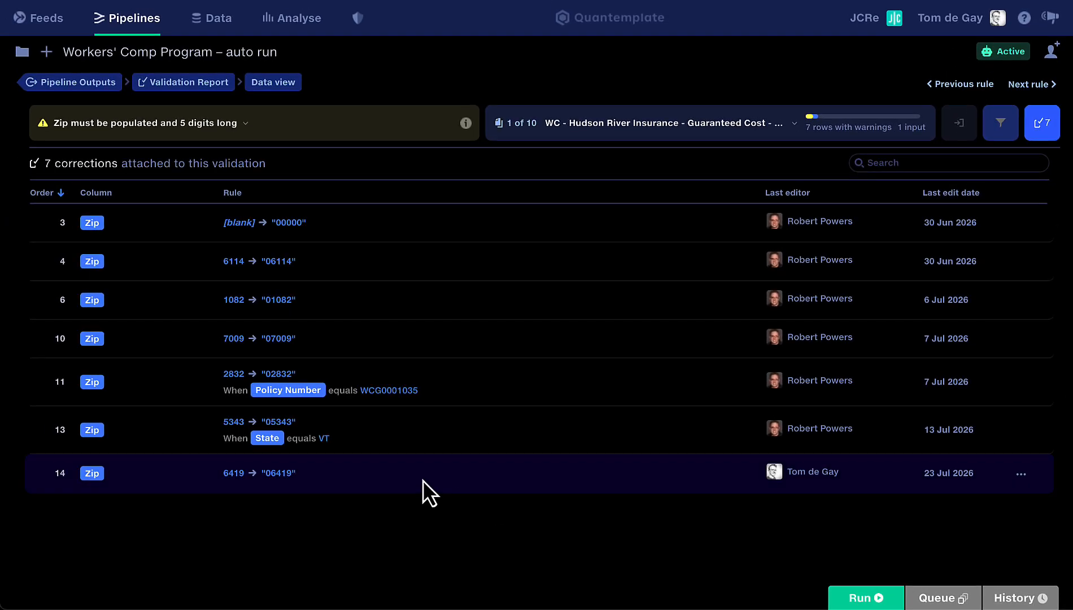
- Move the 6419 → "06419" Zip correction to position 1 in the order of corrections
{"action": "left_click", "coordinate": [1022, 476]}
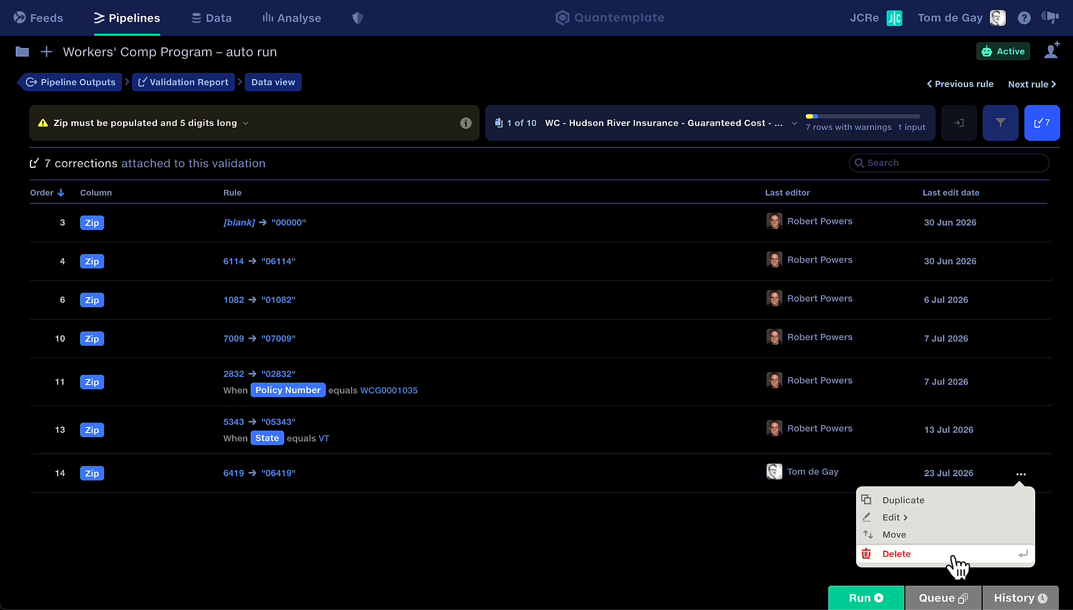
{"action": "left_click", "coordinate": [895, 534]}
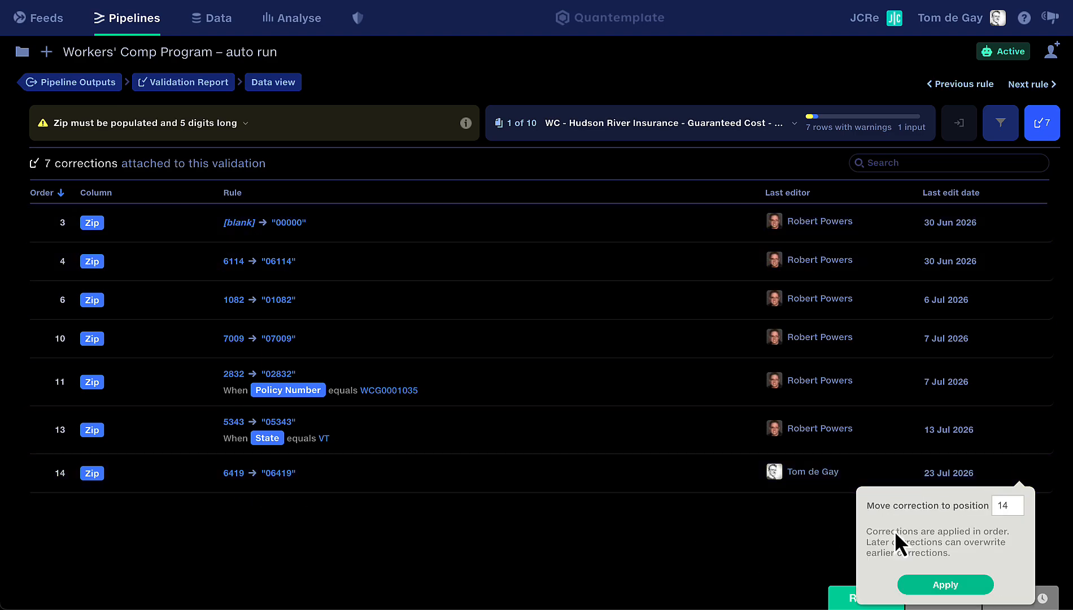
{"action": "left_click", "coordinate": [1000, 506]}
{"action": "type", "text": "1"}
{"action": "left_click", "coordinate": [994, 586]}
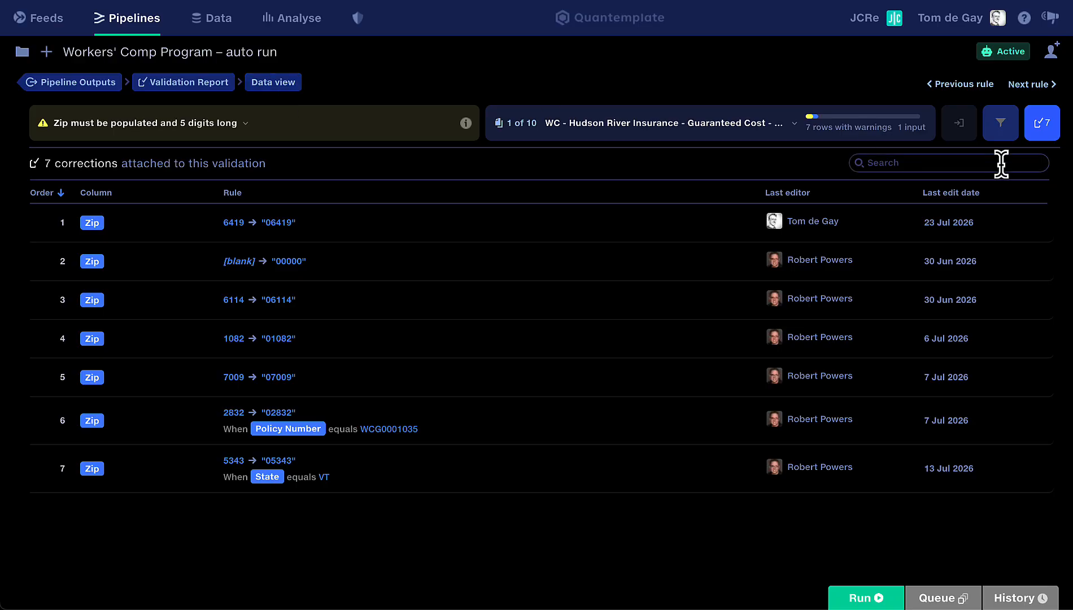
- Back in the data view, enter 06013 as the Zip correction for Costco Company in Burlington, conditional on State equals CT
{"action": "left_click", "coordinate": [275, 84]}
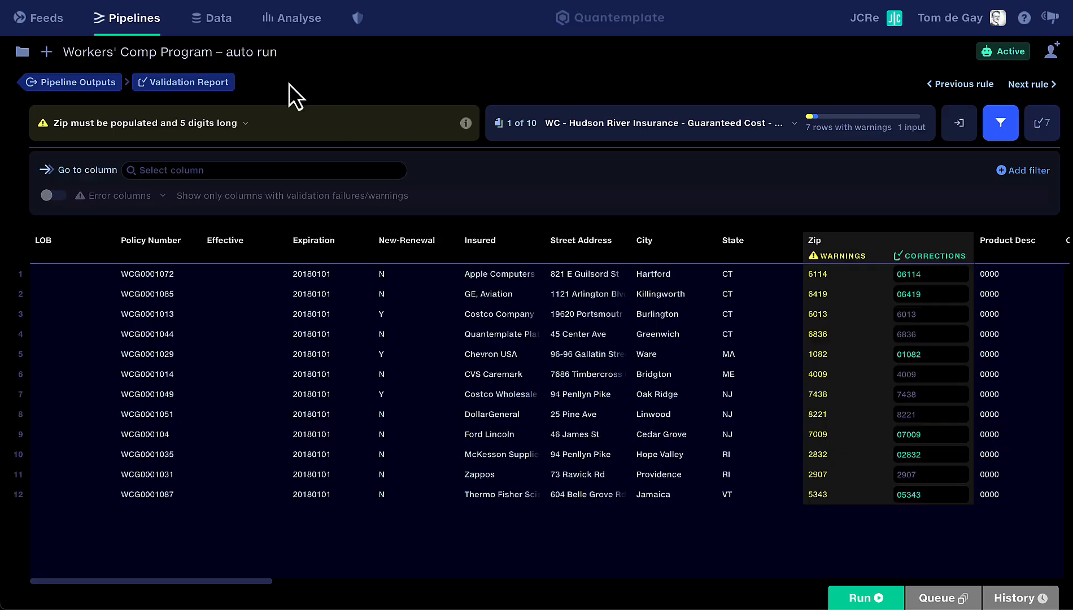
{"action": "left_click", "coordinate": [928, 315]}
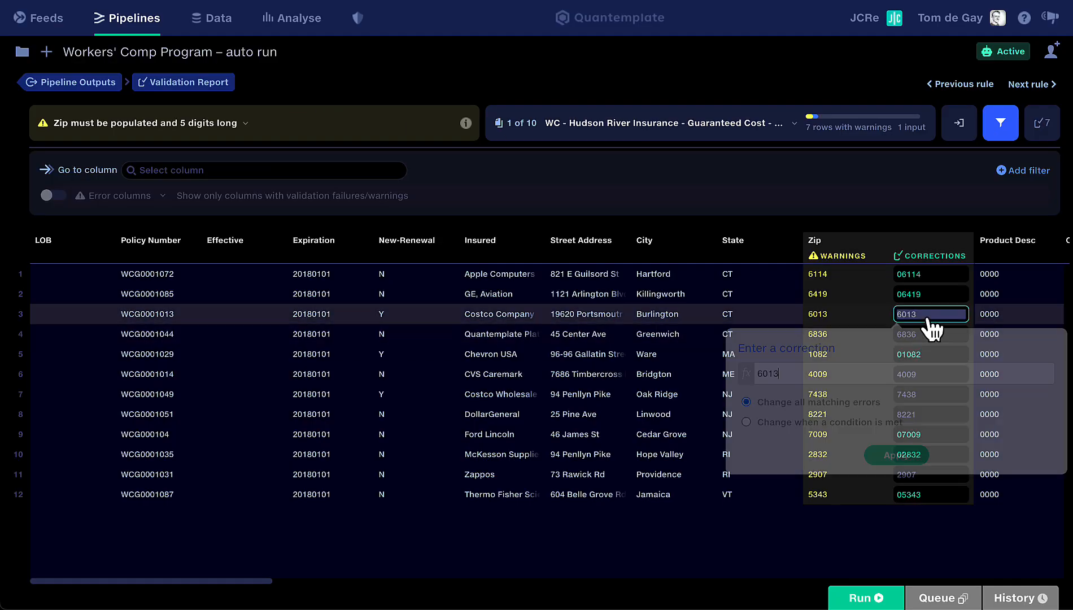
{"action": "left_click", "coordinate": [756, 373]}
{"action": "type", "text": "0"}
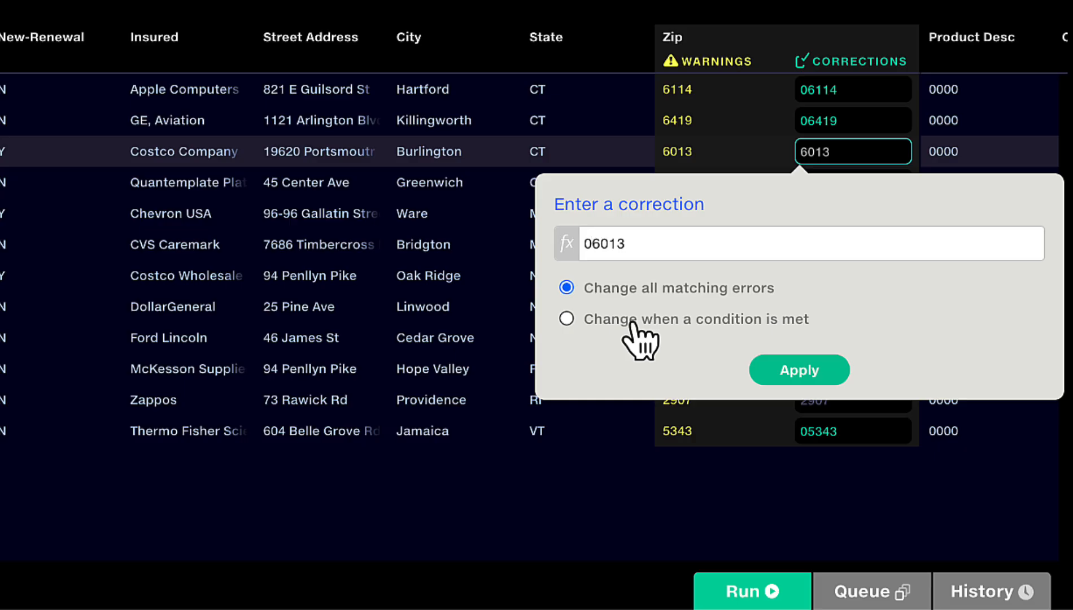
{"action": "left_click", "coordinate": [631, 323]}
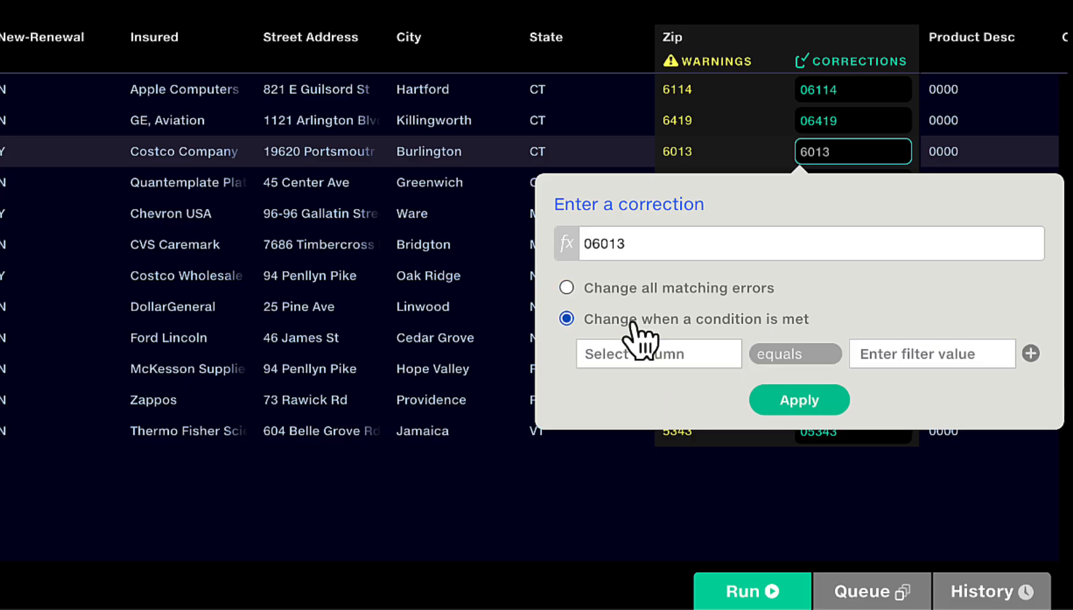
{"action": "left_click", "coordinate": [625, 354]}
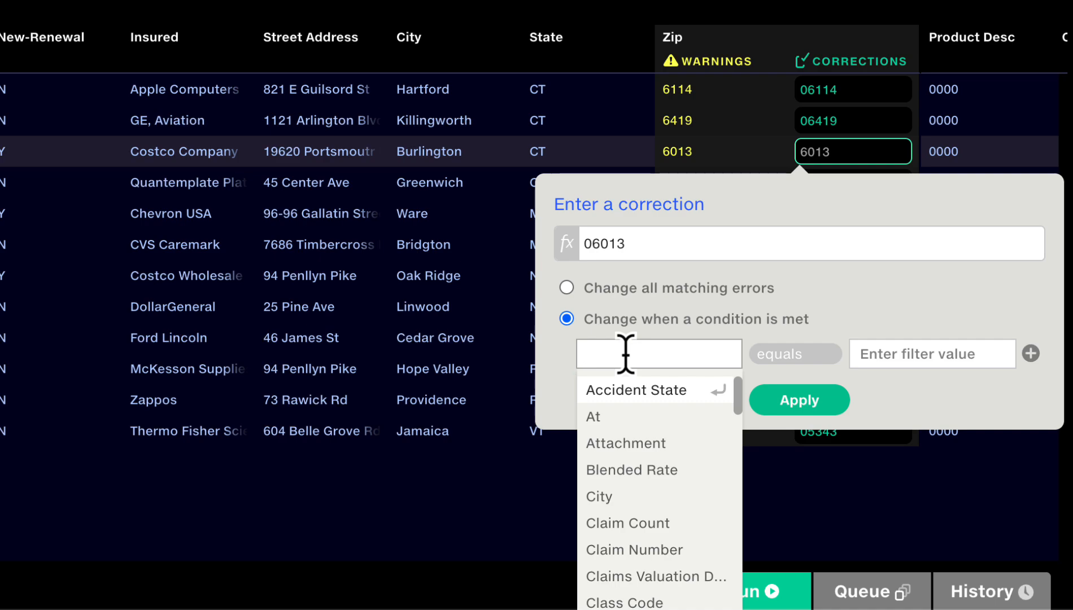
{"action": "type", "text": "state"}
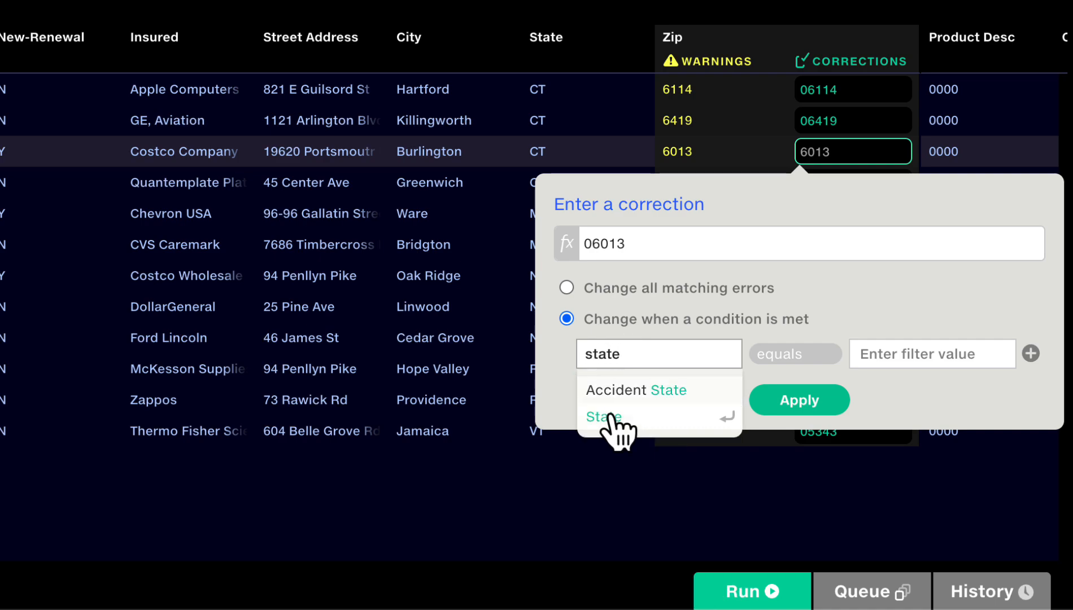
{"action": "left_click", "coordinate": [609, 419]}
{"action": "left_click", "coordinate": [942, 352]}
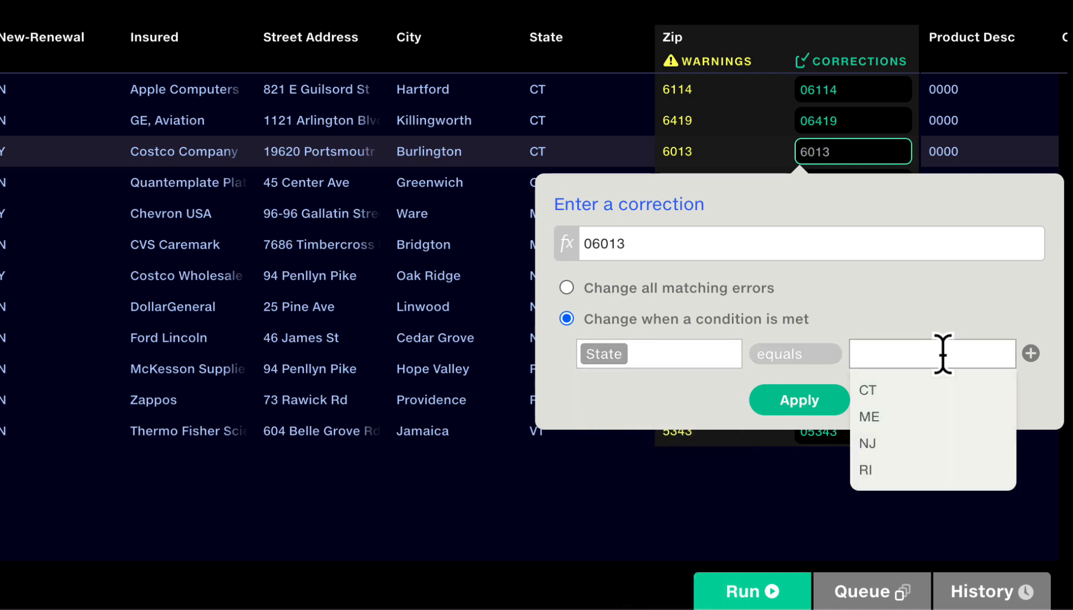
{"action": "type", "text": "CT"}
{"action": "key", "text": "Return"}
- Add a second condition that Policy Number equals the Costco Company row's own policy number, and apply the Zip correction
{"action": "left_click", "coordinate": [1030, 353]}
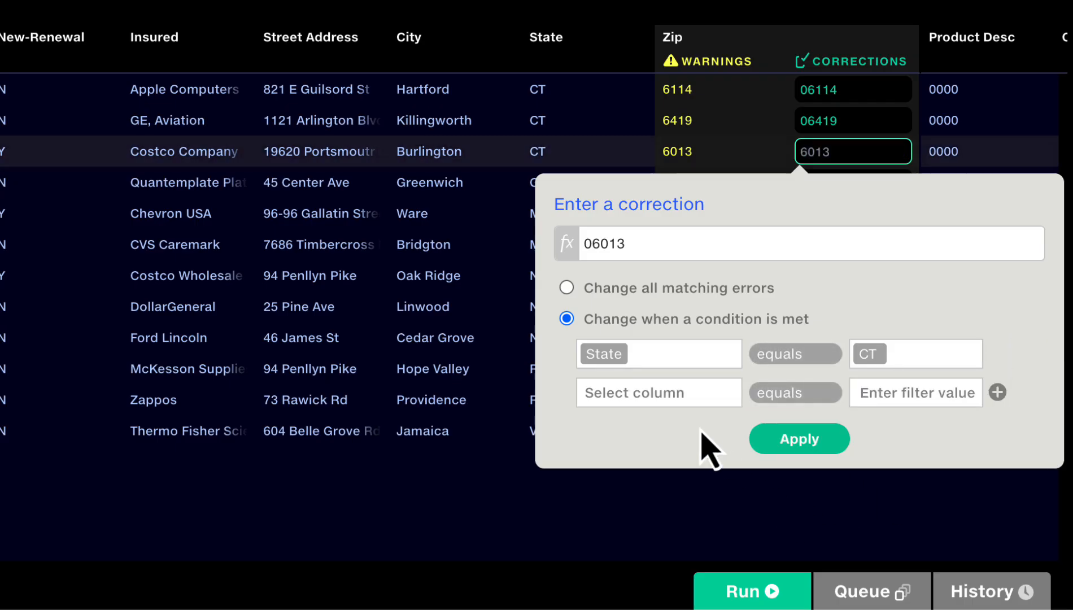
{"action": "left_click", "coordinate": [626, 392]}
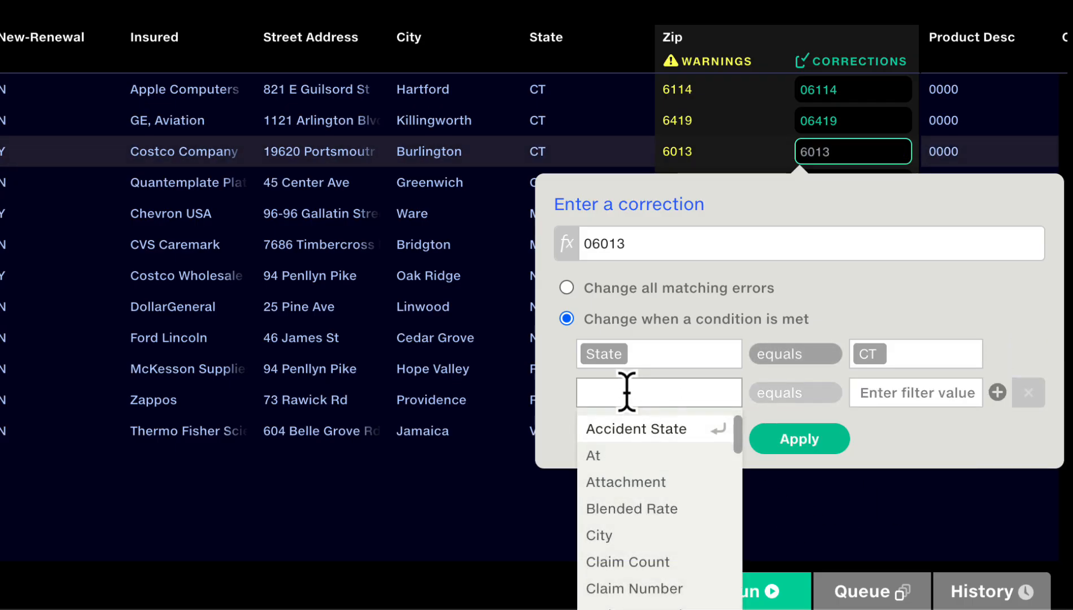
{"action": "type", "text": "policy"}
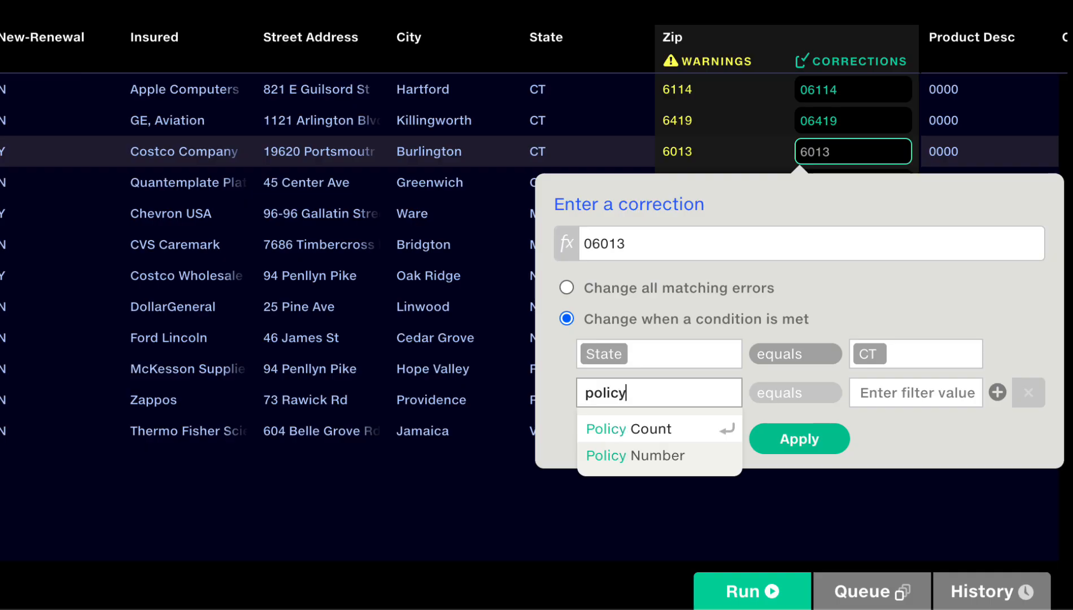
{"action": "left_click", "coordinate": [647, 455]}
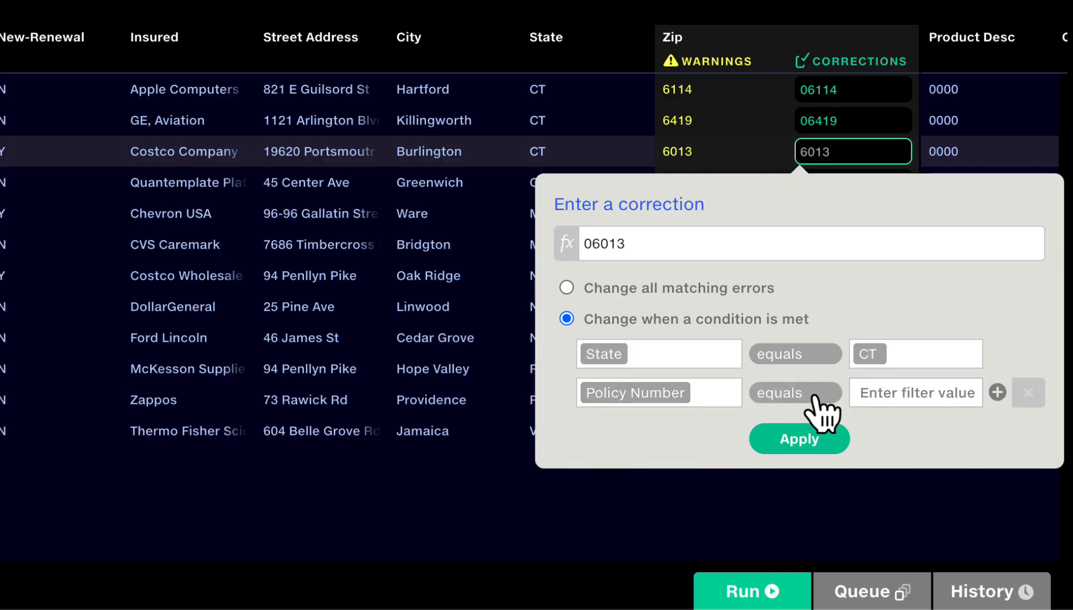
{"action": "left_click", "coordinate": [879, 392]}
{"action": "left_click", "coordinate": [895, 434]}
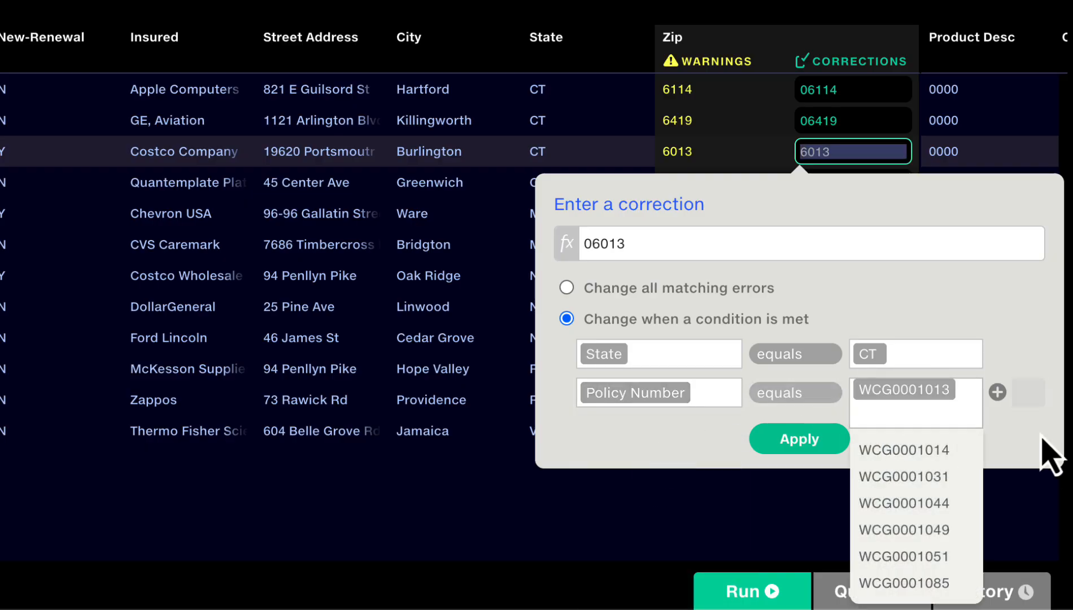
{"action": "left_click", "coordinate": [1041, 452]}
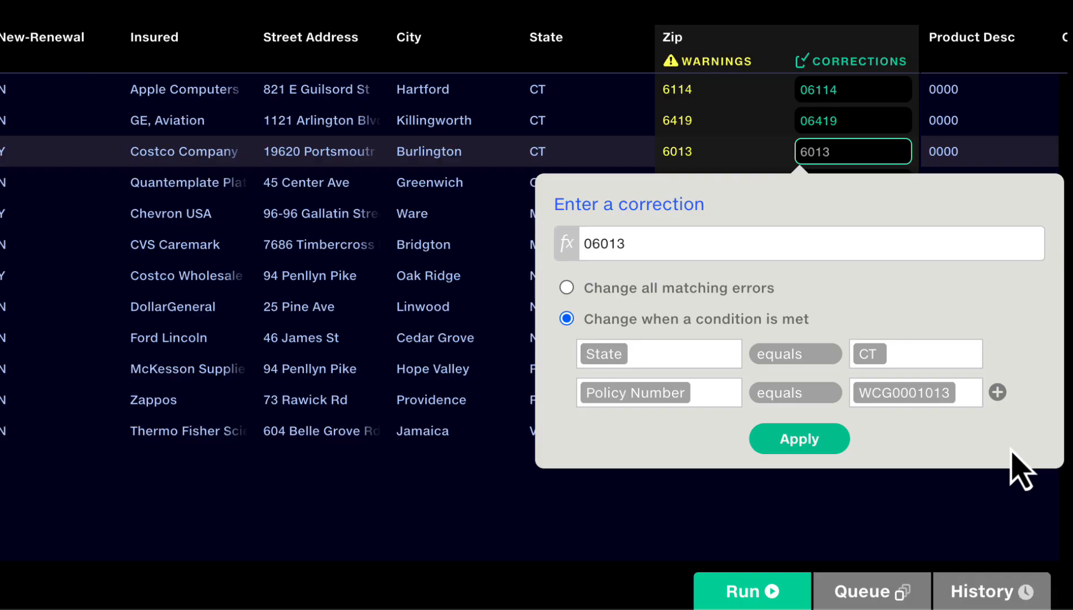
{"action": "left_click", "coordinate": [831, 446]}
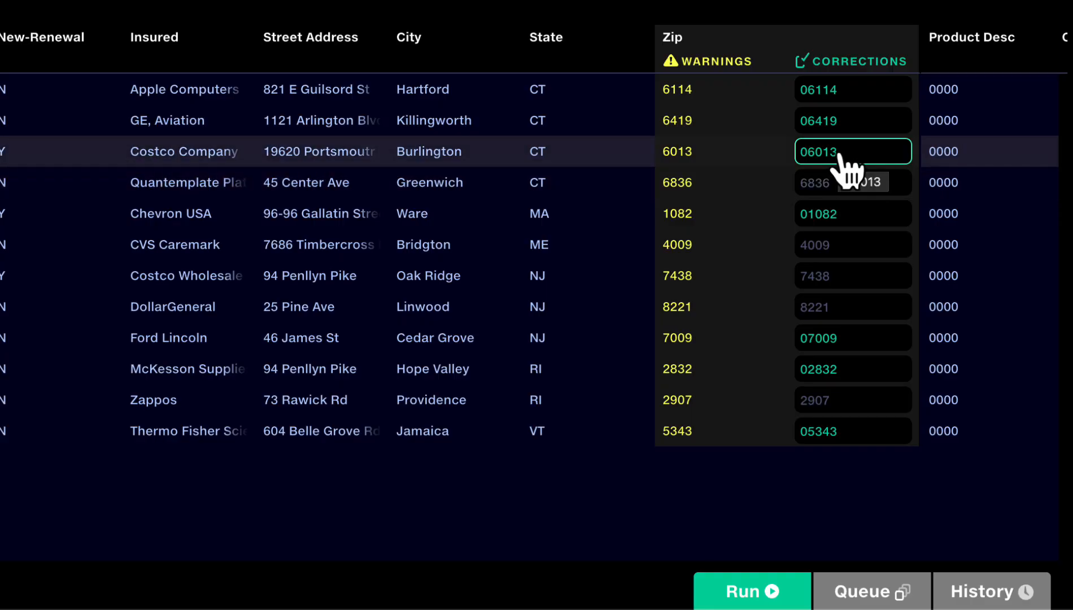
- Correct the Zip in the Greenwich, Bridgton and Oak Ridge rows with the formula RIGHT(CONCATENATE("00000",'Zip'),5), changing all matching errors
{"action": "left_click", "coordinate": [824, 182]}
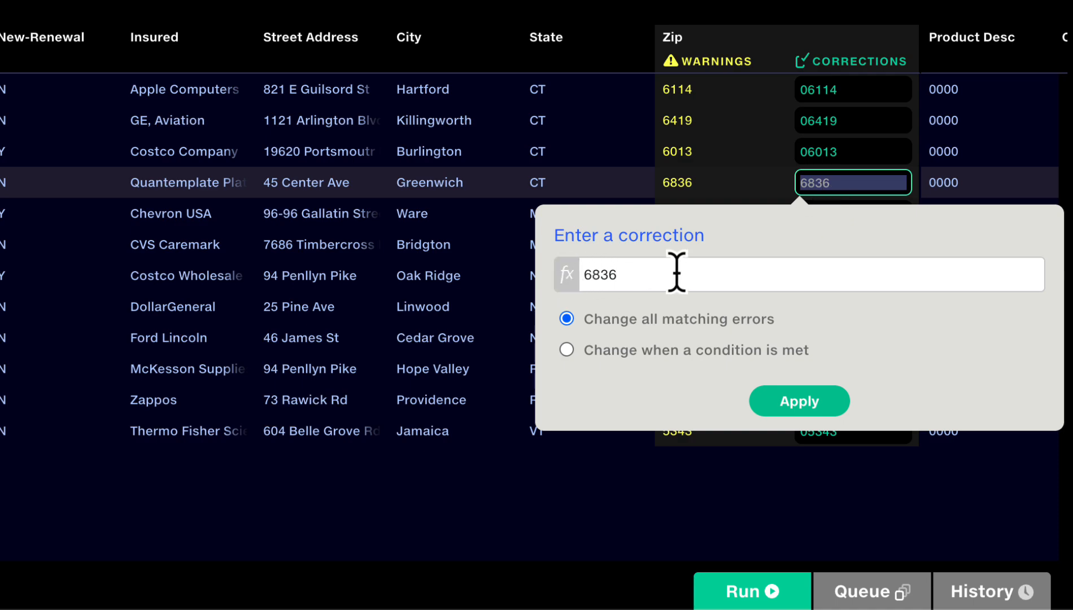
{"action": "left_click", "coordinate": [566, 278]}
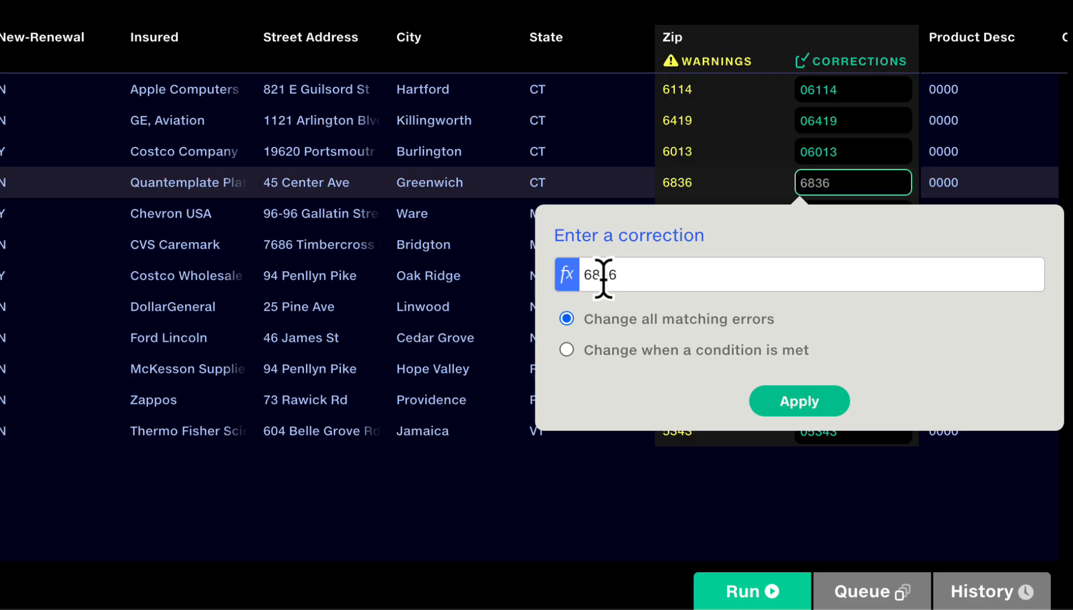
{"action": "left_click", "coordinate": [569, 280]}
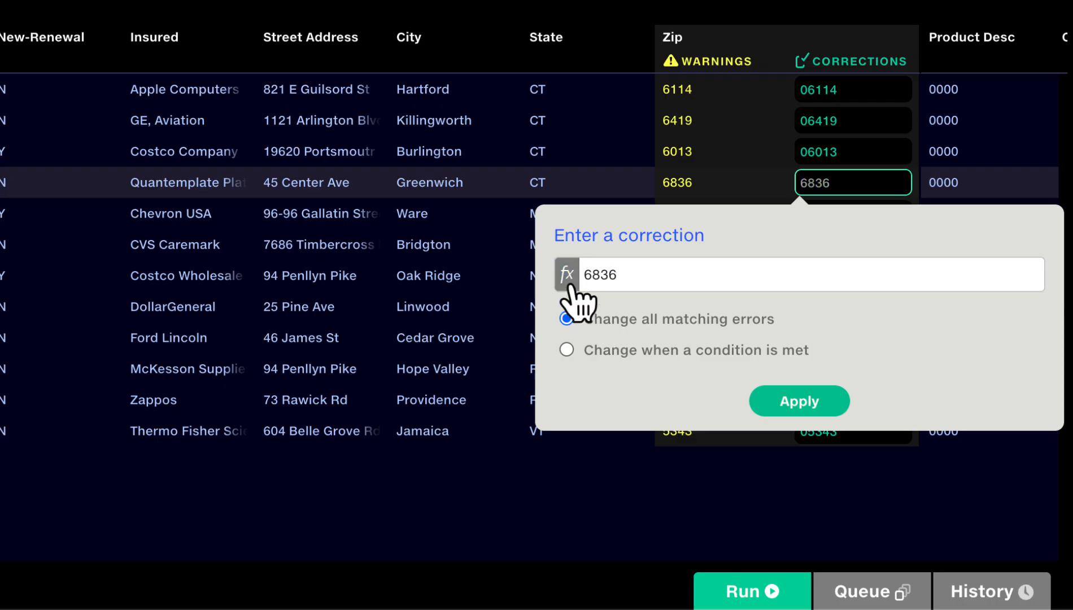
{"action": "left_click", "coordinate": [571, 285]}
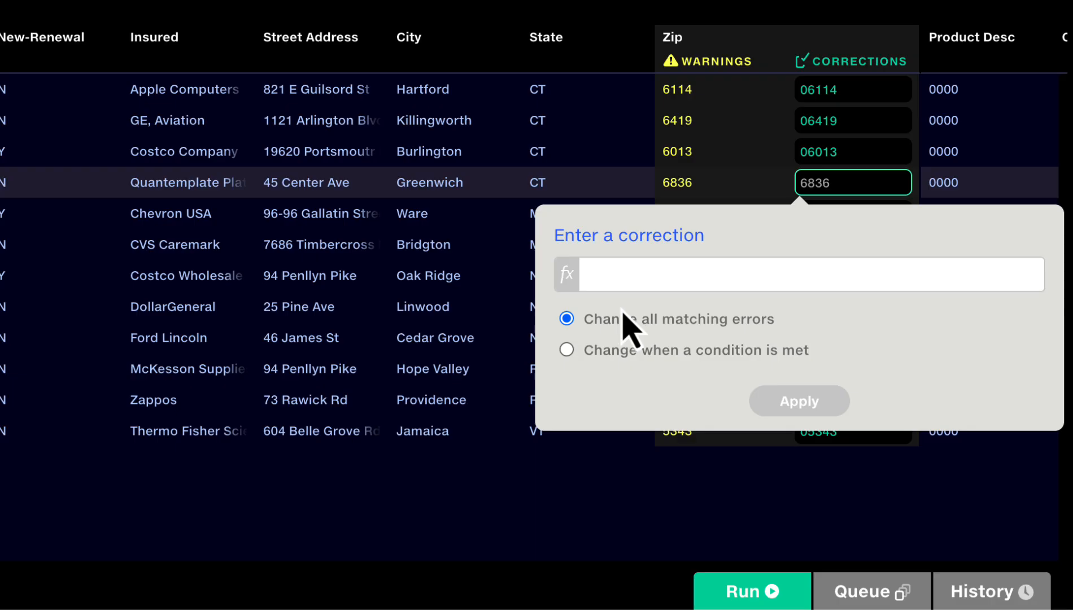
{"action": "key", "text": "equal"}
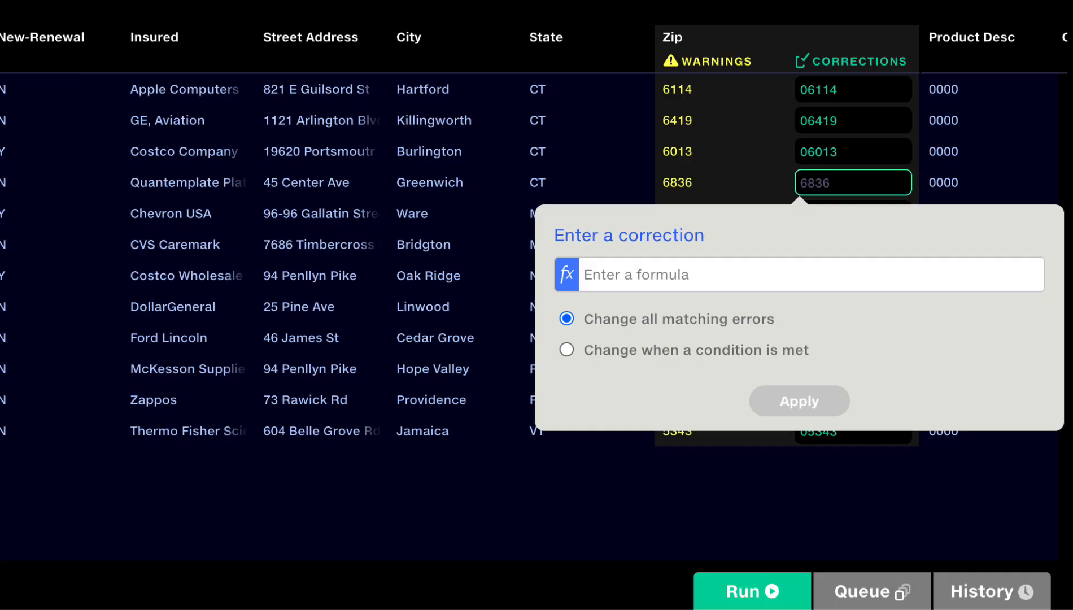
{"action": "left_click", "coordinate": [643, 274]}
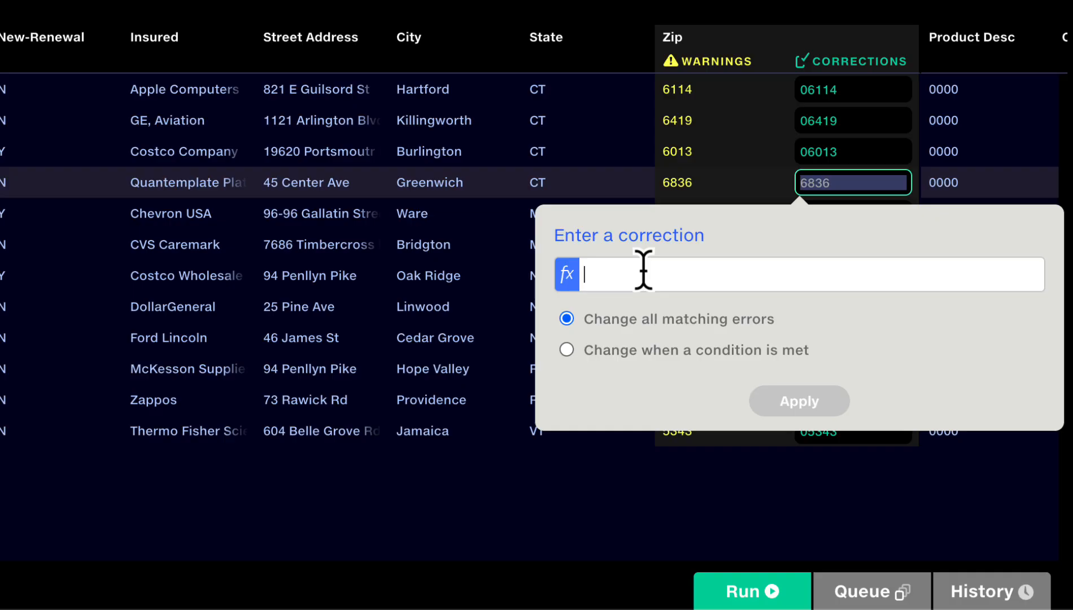
{"action": "type", "text": "RIGHT(CONCATENATE(\"00000\",'Zip'),5)"}
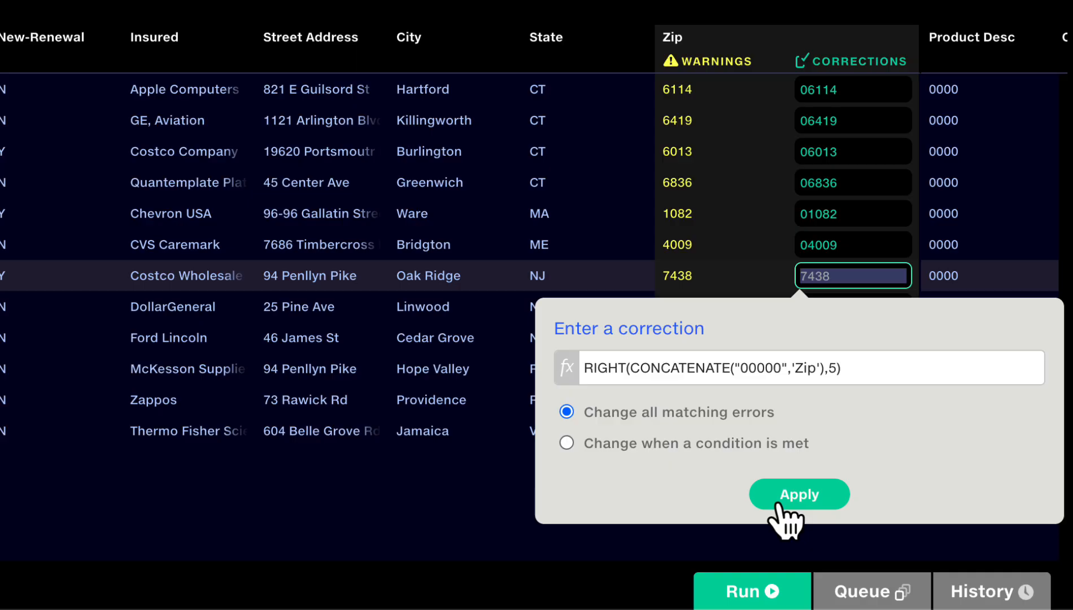
{"action": "left_click", "coordinate": [780, 503]}
- Try the formula 'Expiration'-365 as the Zip correction in the DollarGeneral row for Linwood
{"action": "left_click", "coordinate": [847, 310]}
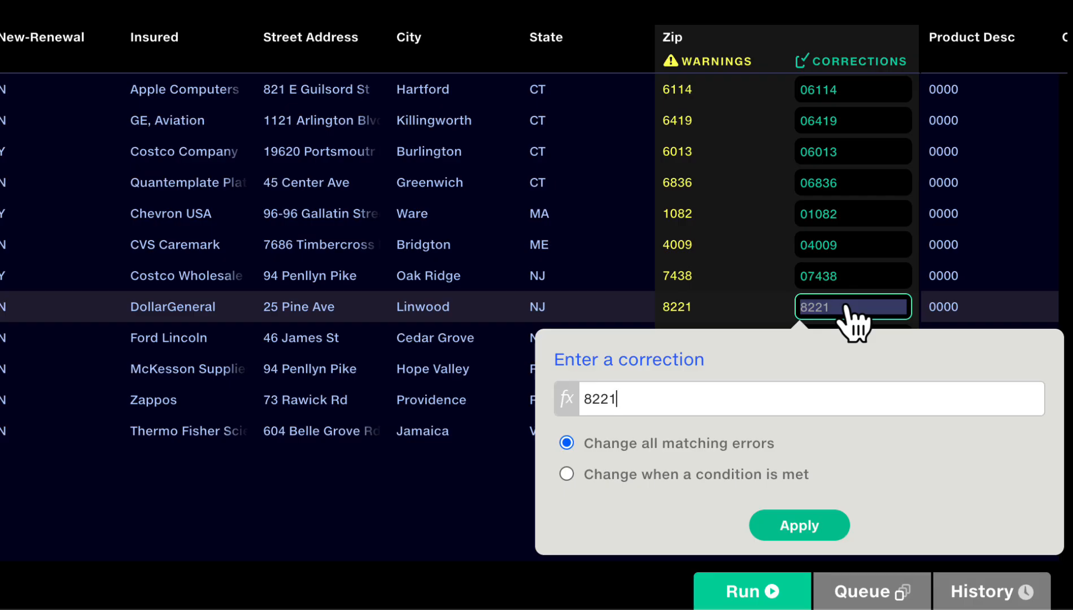
{"action": "double_click", "coordinate": [619, 398]}
{"action": "key", "text": "BackSpace"}
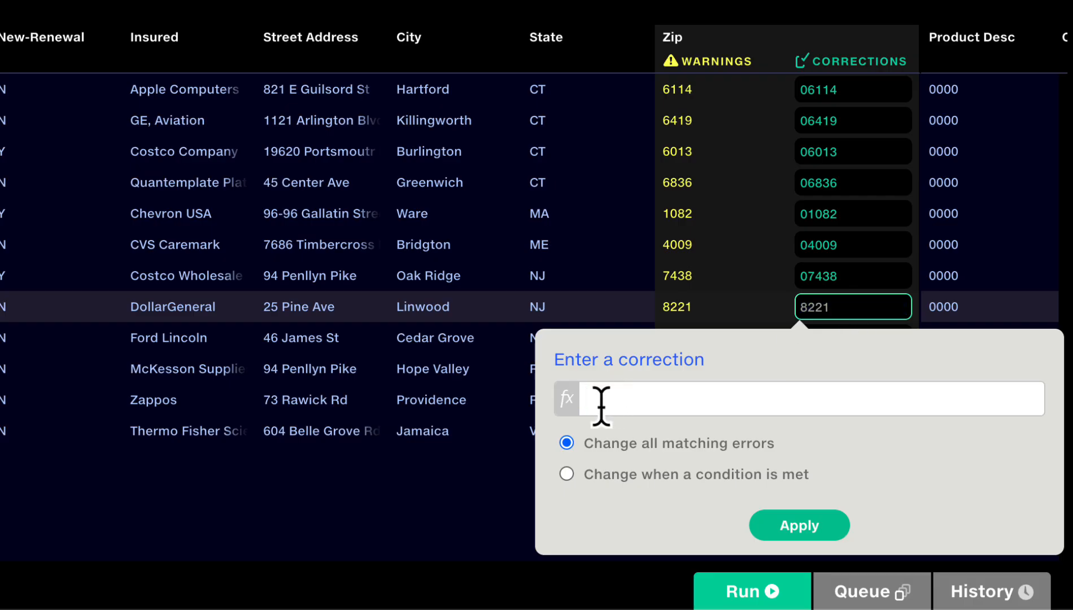
{"action": "left_click", "coordinate": [571, 411]}
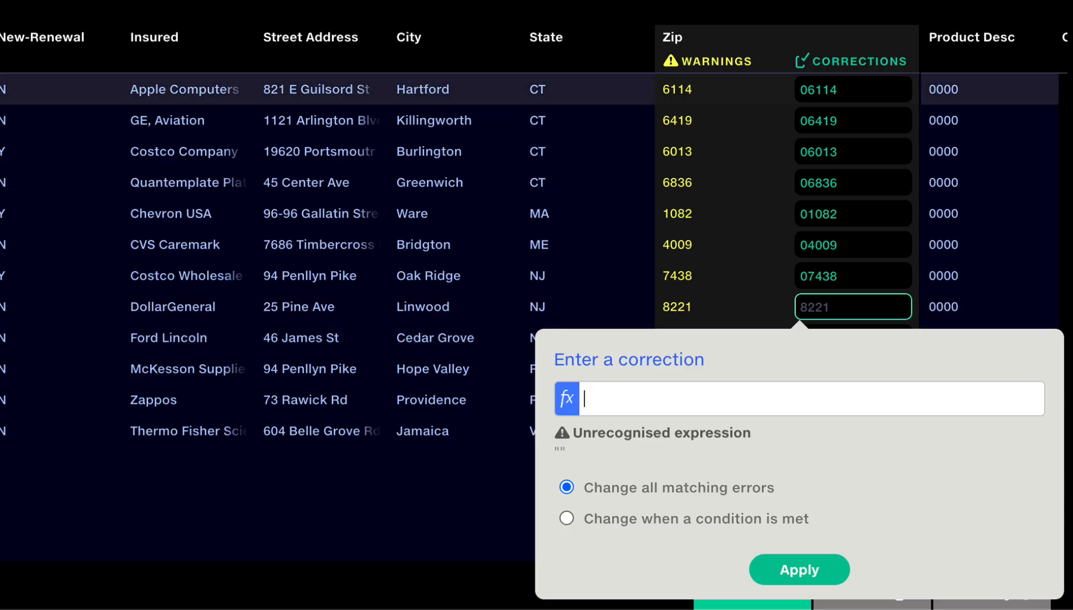
{"action": "type", "text": "effe"}
{"action": "left_click", "coordinate": [627, 446]}
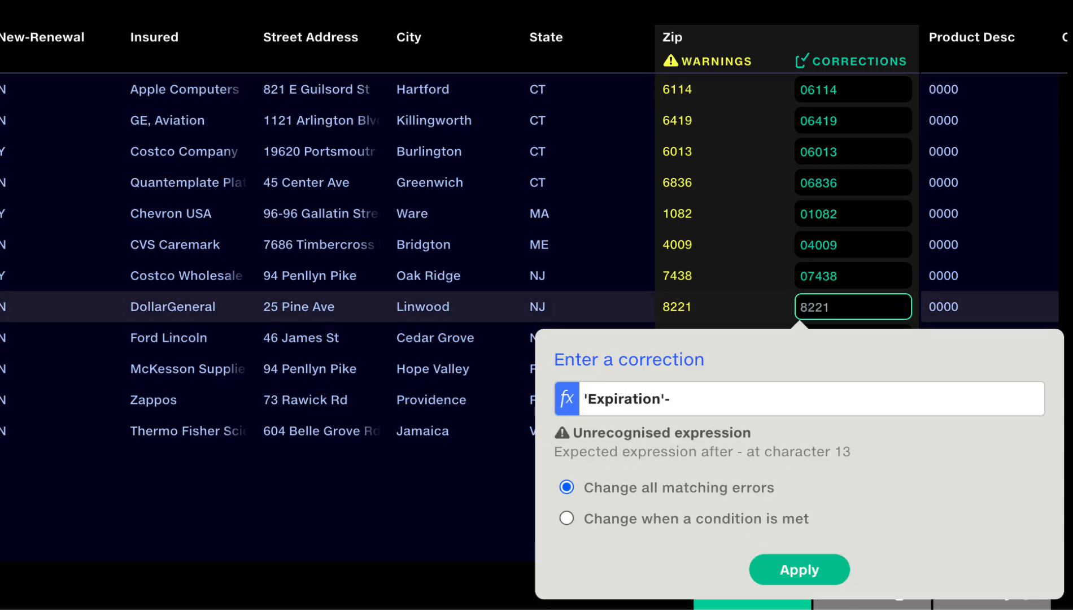
{"action": "type", "text": "365"}
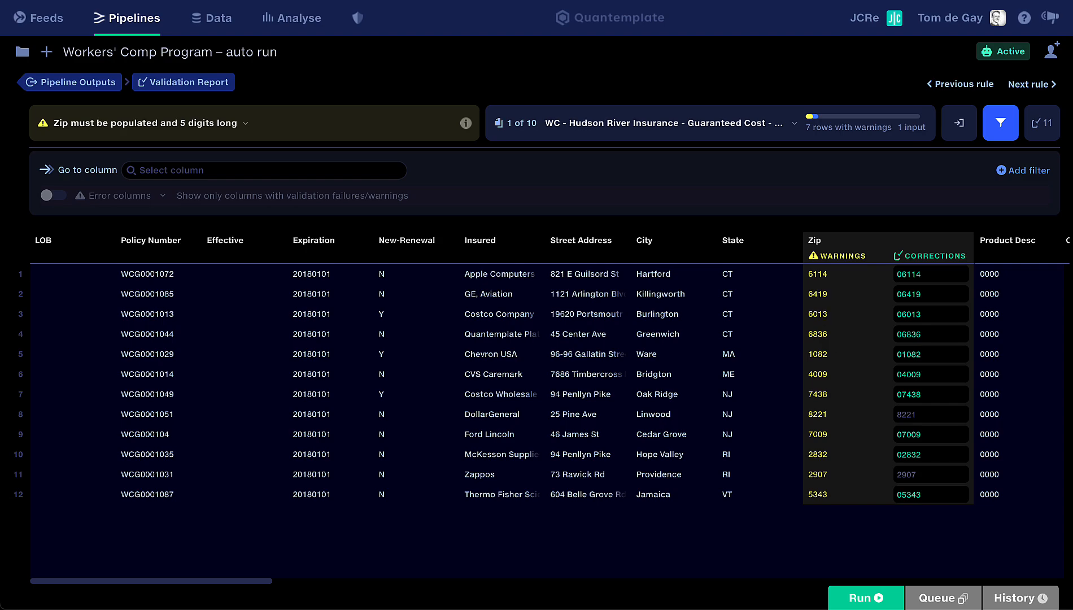
- Run the pipeline and expand the Policy | Map & Tag Data stage to show its operations and stage outputs
{"action": "left_click", "coordinate": [862, 597]}
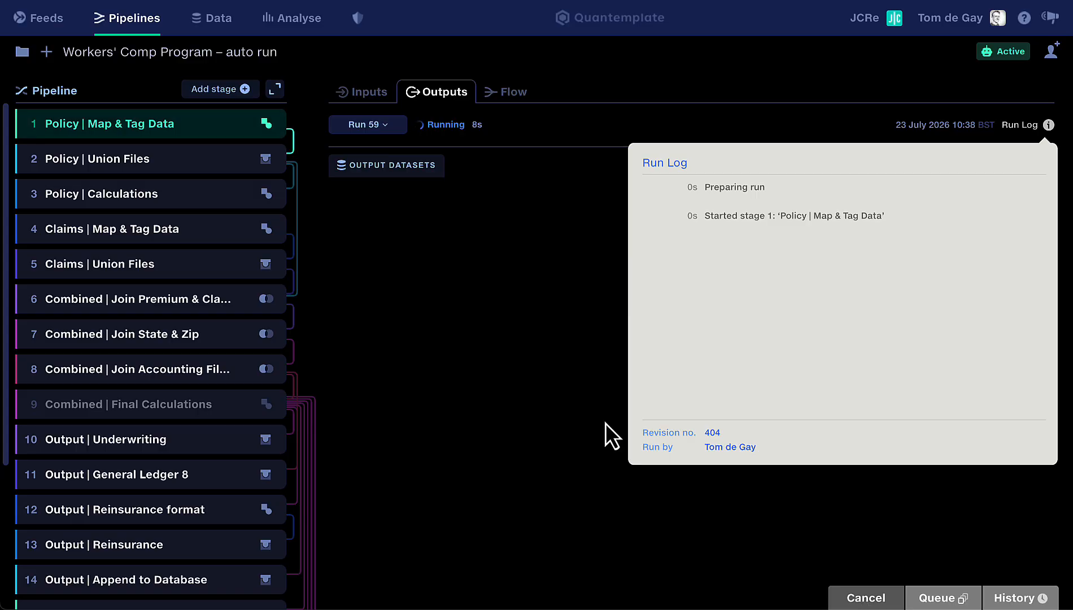
{"action": "left_click", "coordinate": [234, 135]}
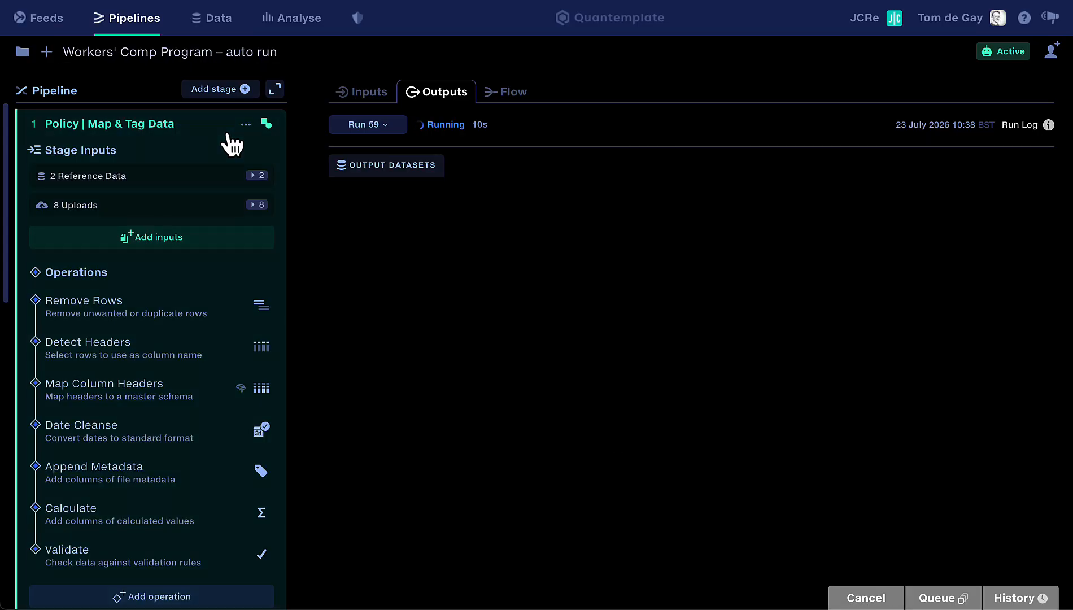
{"action": "scroll", "coordinate": [164, 569], "scroll_direction": "down", "scroll_amount": 2}
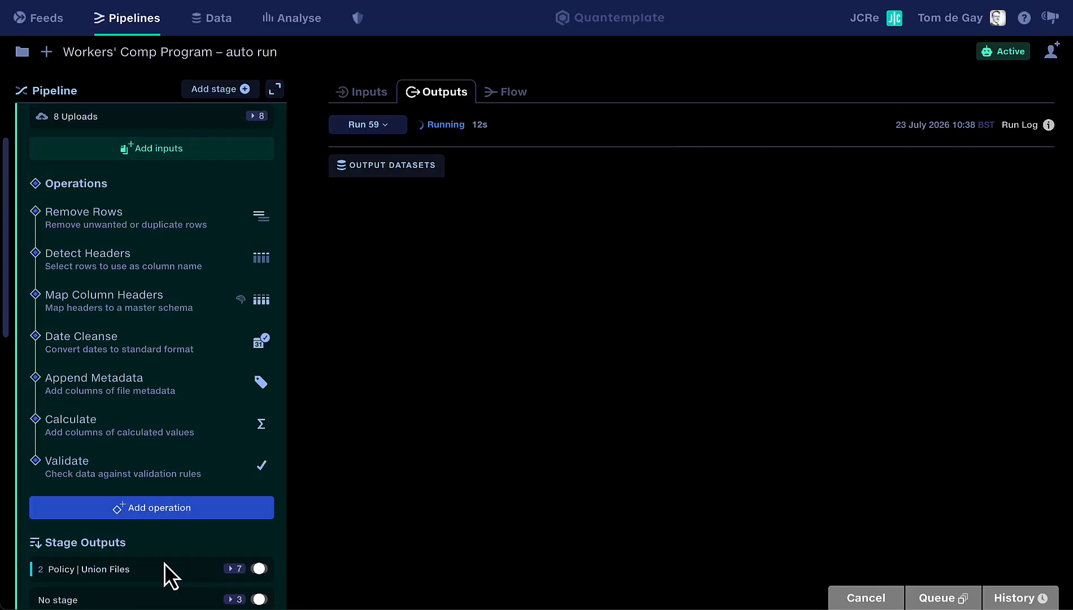
- Open the Validate operation of the Policy | Map & Tag Data stage and review the correction rules attached to the five-digit Zip rule
{"action": "left_click", "coordinate": [134, 470]}
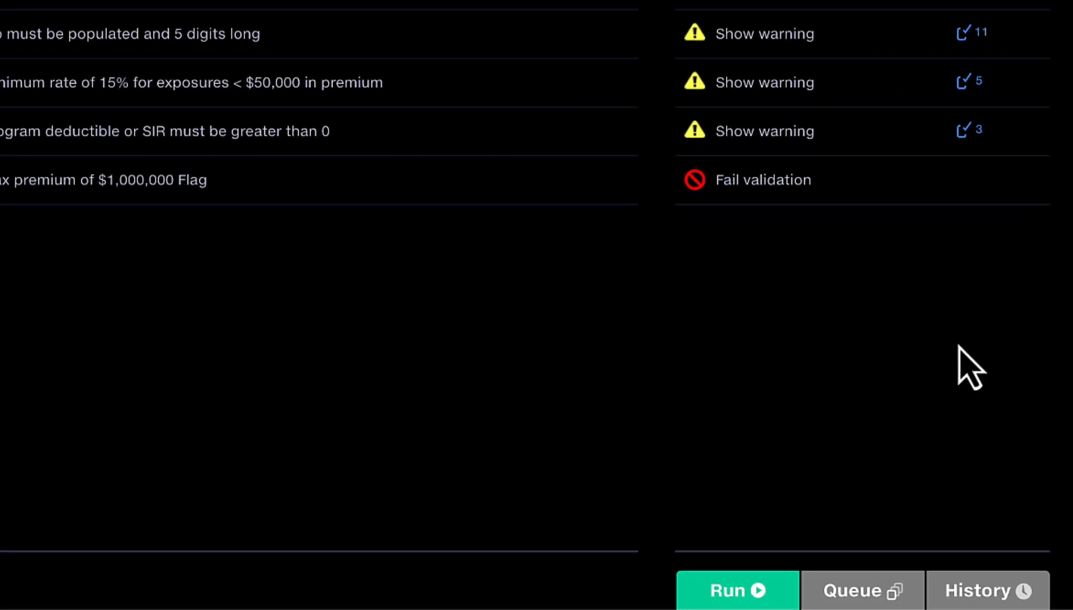
{"action": "left_click", "coordinate": [962, 33]}
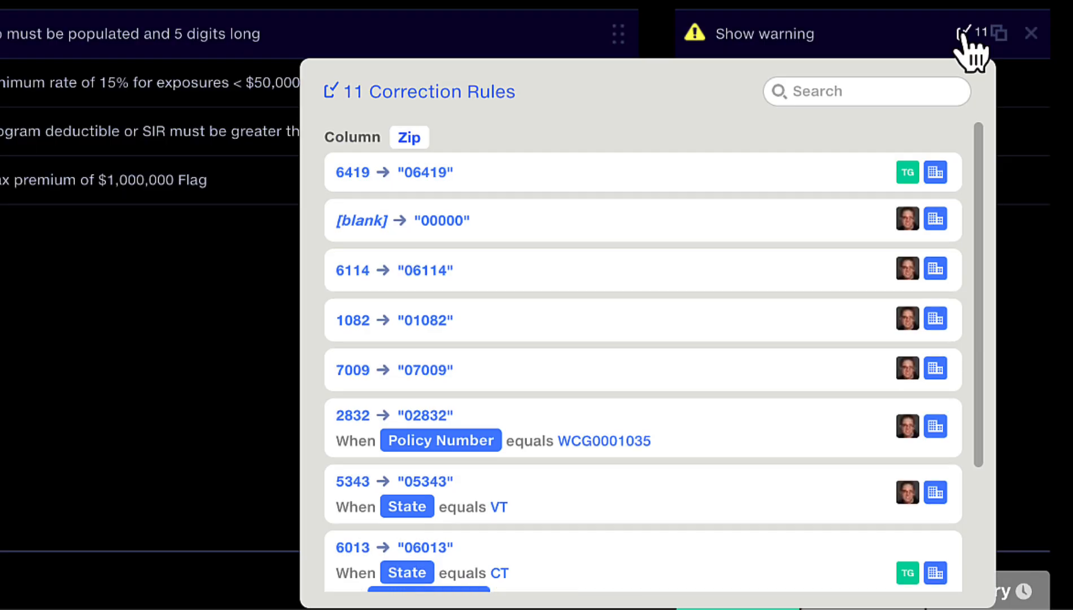
{"action": "scroll", "coordinate": [799, 361], "scroll_direction": "down", "scroll_amount": 2}
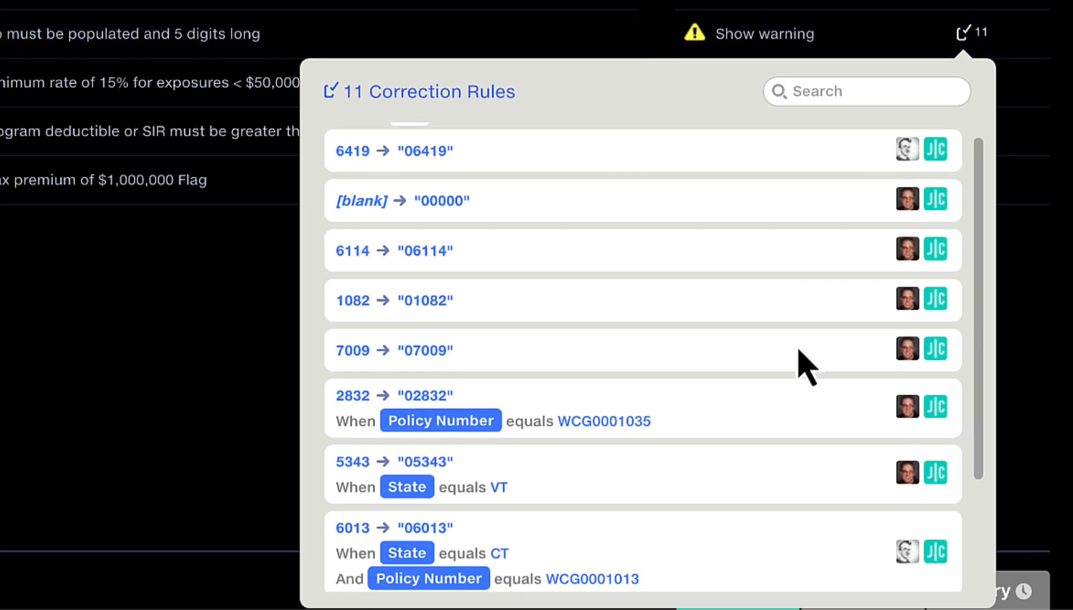
{"action": "scroll", "coordinate": [807, 367], "scroll_direction": "down", "scroll_amount": 2}
{"action": "scroll", "coordinate": [807, 367], "scroll_direction": "up", "scroll_amount": 5}
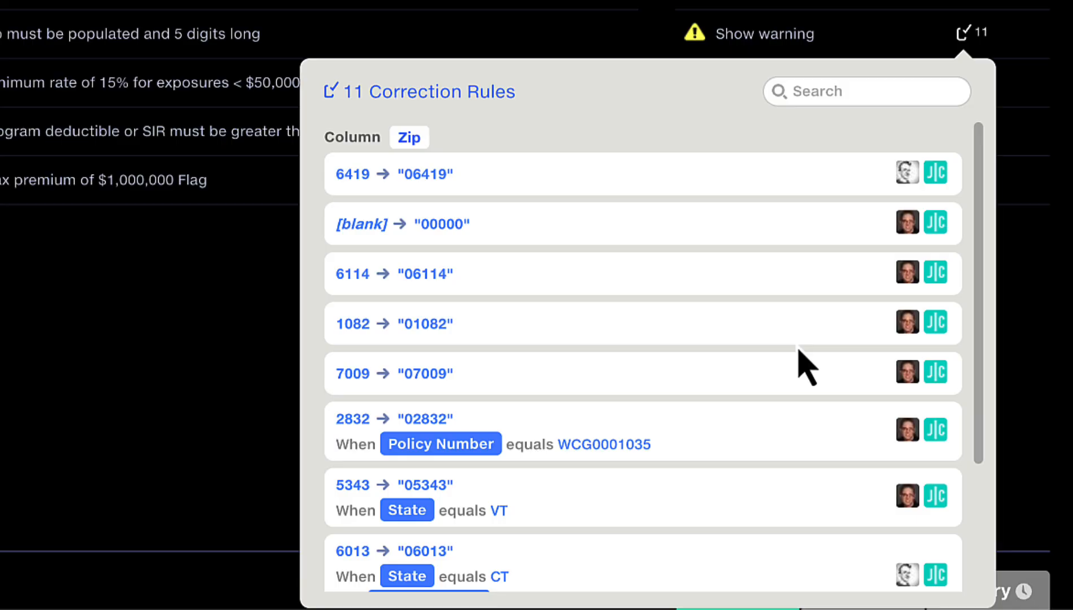
{"action": "scroll", "coordinate": [799, 362], "scroll_direction": "down", "scroll_amount": 5}
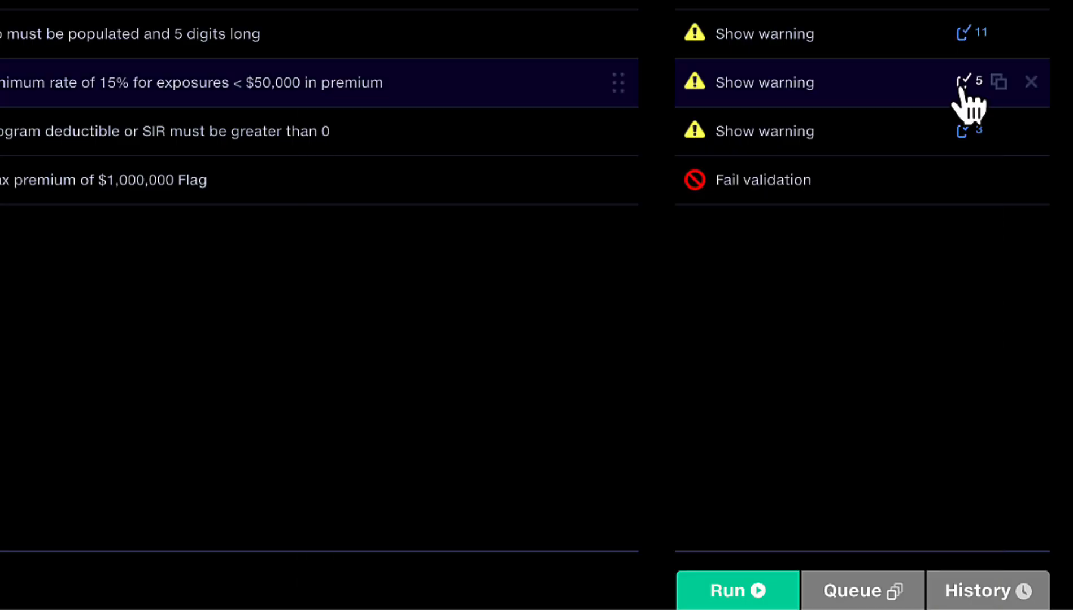
{"action": "mouse_move", "coordinate": [962, 90]}
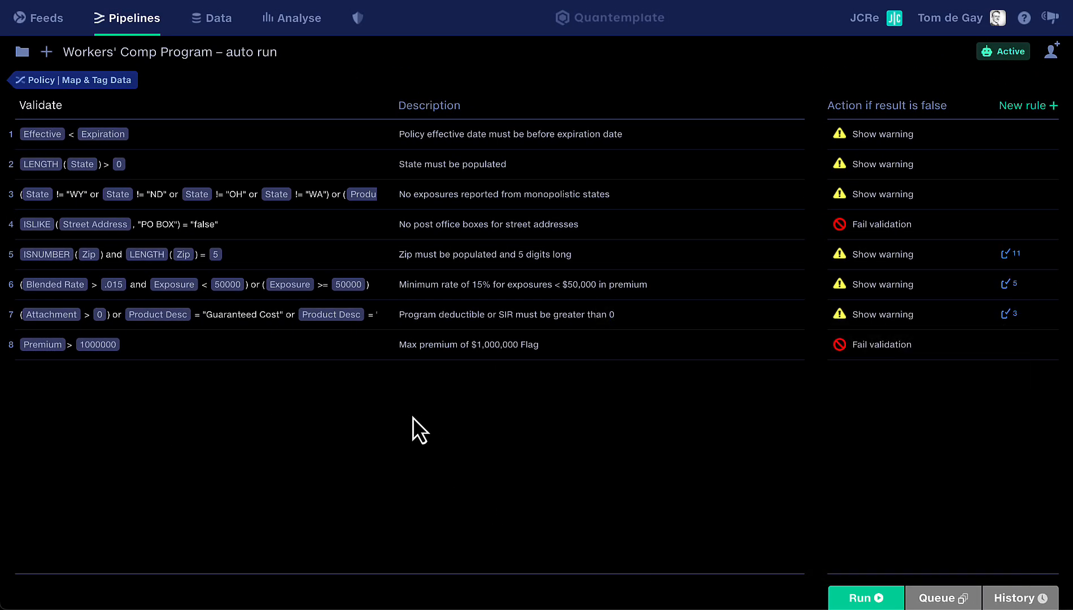
- Return to the pipeline, open Run 59's validation report for the Validate operation, and inspect the rows under the five-digit Zip rule
{"action": "left_click", "coordinate": [107, 88]}
{"action": "left_click", "coordinate": [261, 472]}
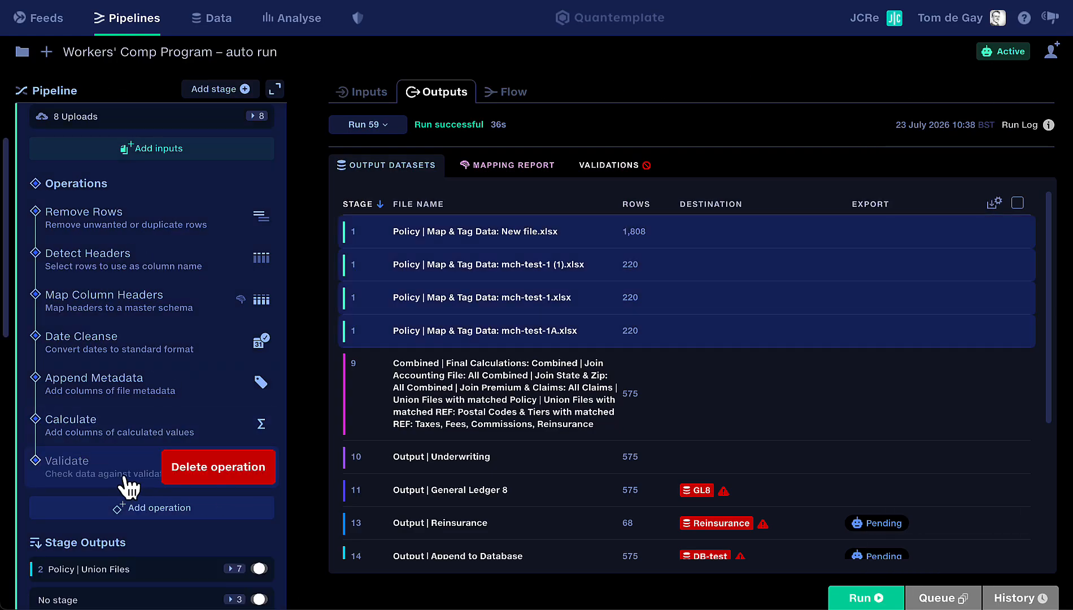
{"action": "left_click", "coordinate": [617, 171]}
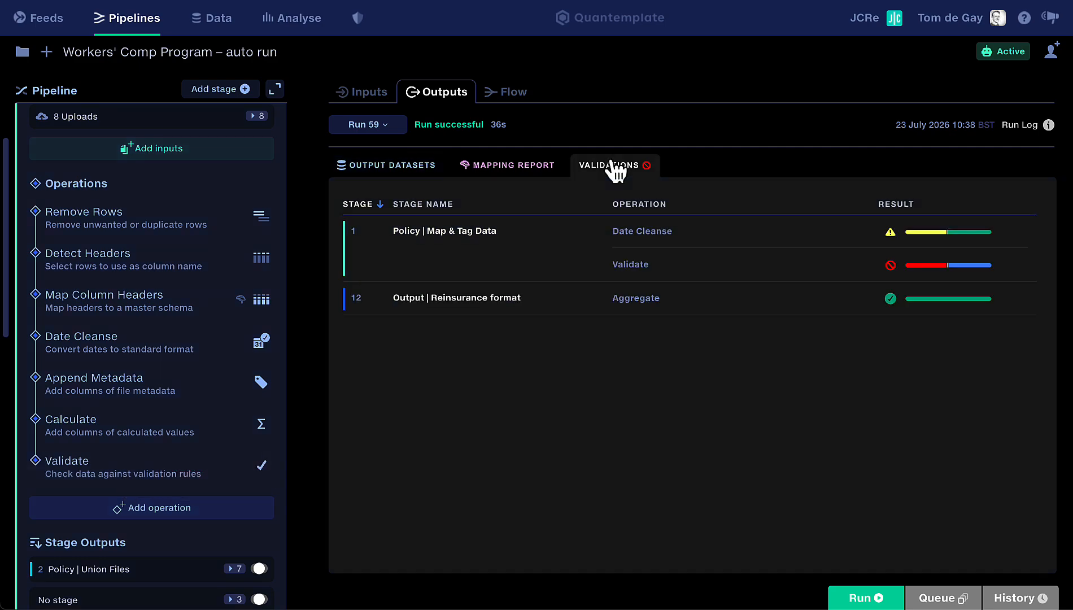
{"action": "mouse_move", "coordinate": [970, 278]}
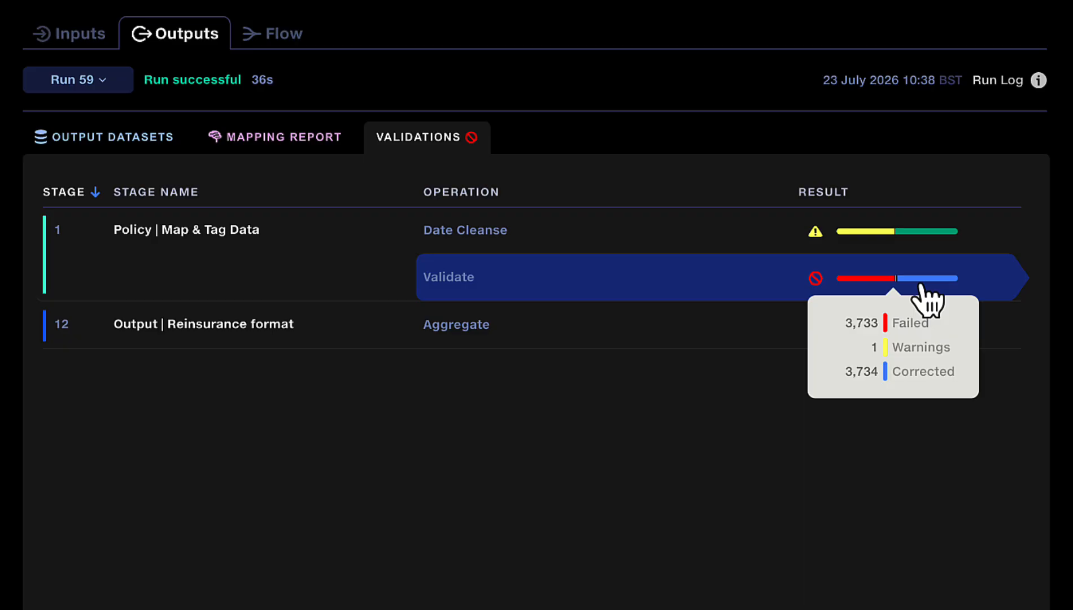
{"action": "left_click", "coordinate": [922, 285]}
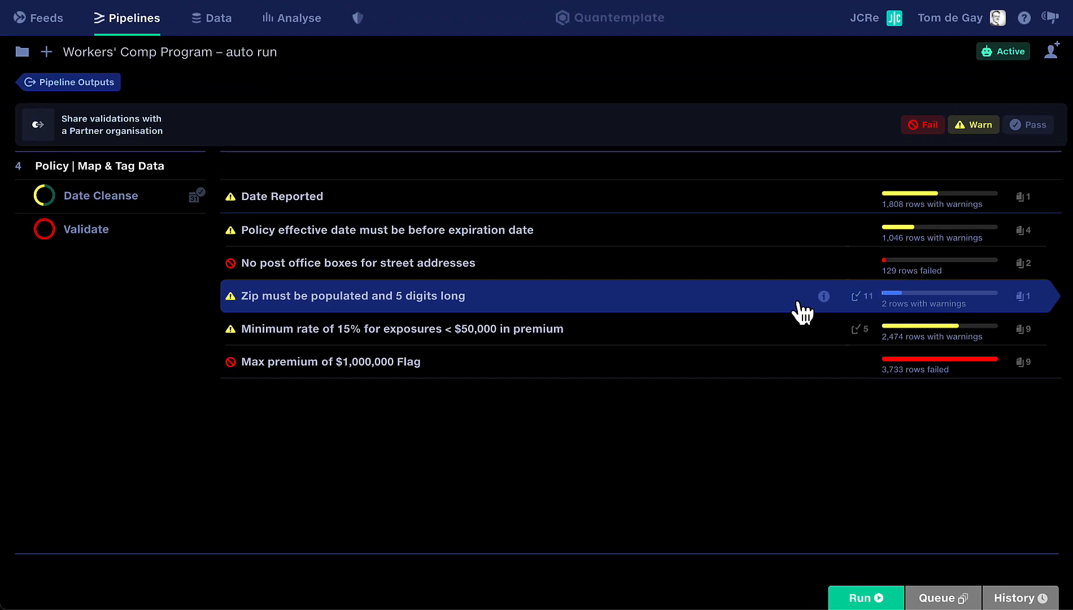
{"action": "left_click", "coordinate": [802, 310]}
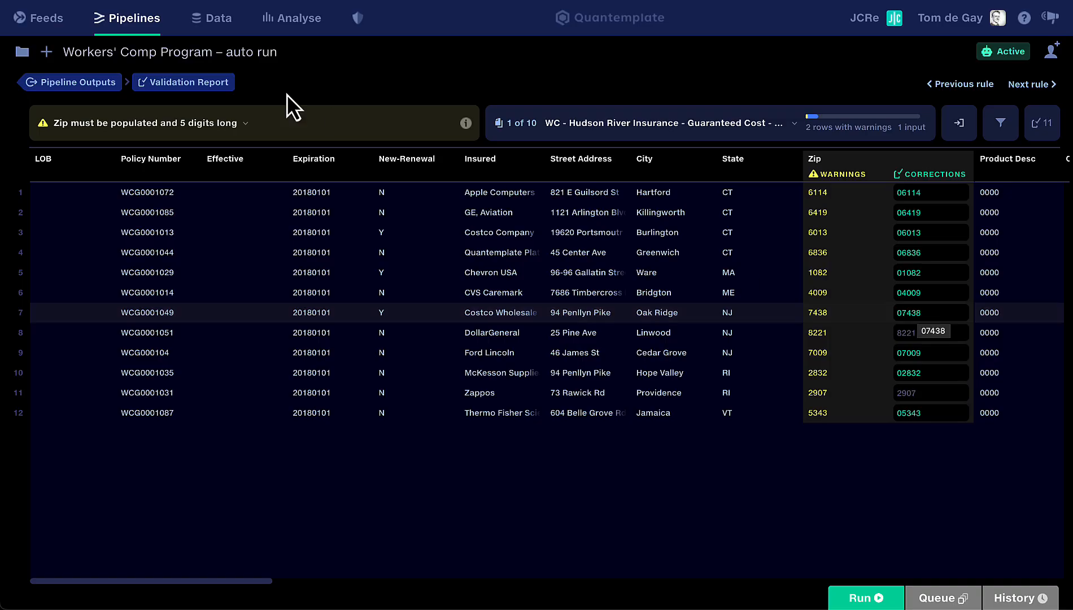
- Include passed rules in the validation report and inspect the Product Desc corrections under "Program deductible or SIR must be greater than 0"
{"action": "left_click", "coordinate": [222, 84]}
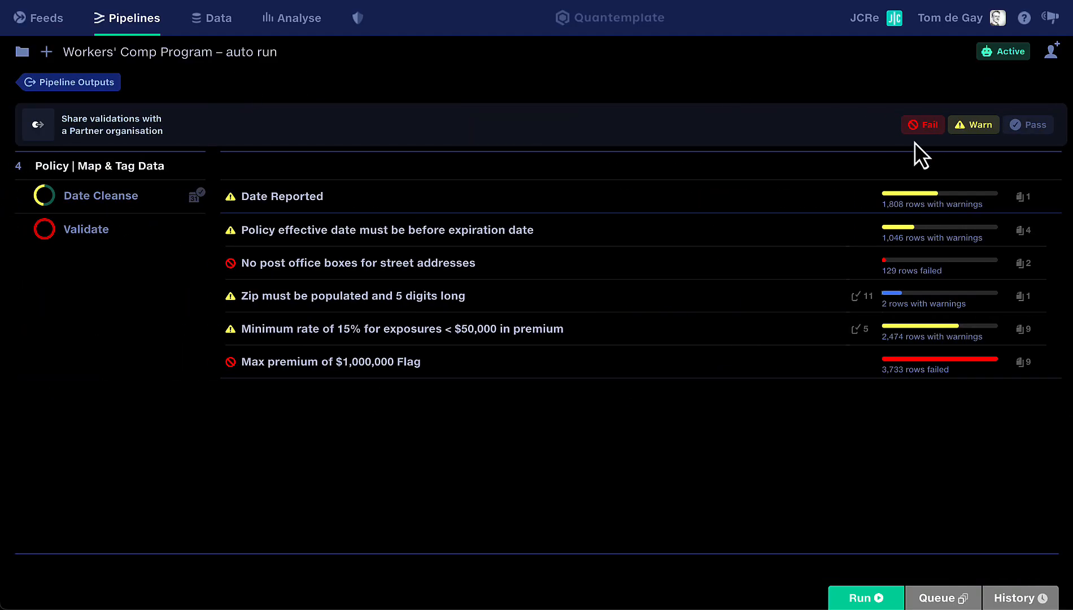
{"action": "left_click", "coordinate": [1019, 136]}
{"action": "scroll", "coordinate": [910, 476], "scroll_direction": "down", "scroll_amount": 1}
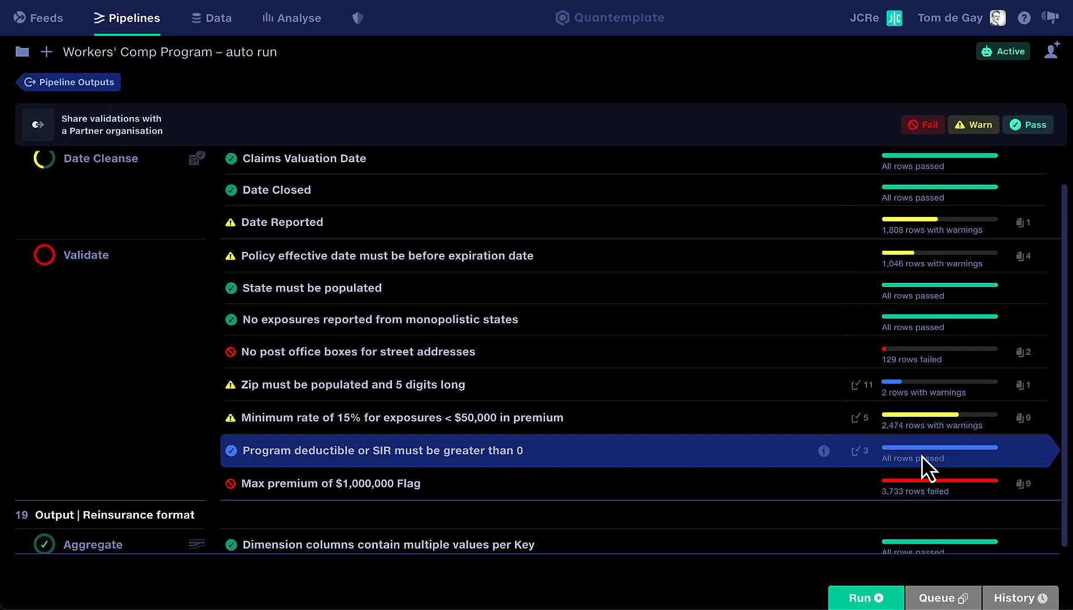
{"action": "left_click", "coordinate": [884, 459]}
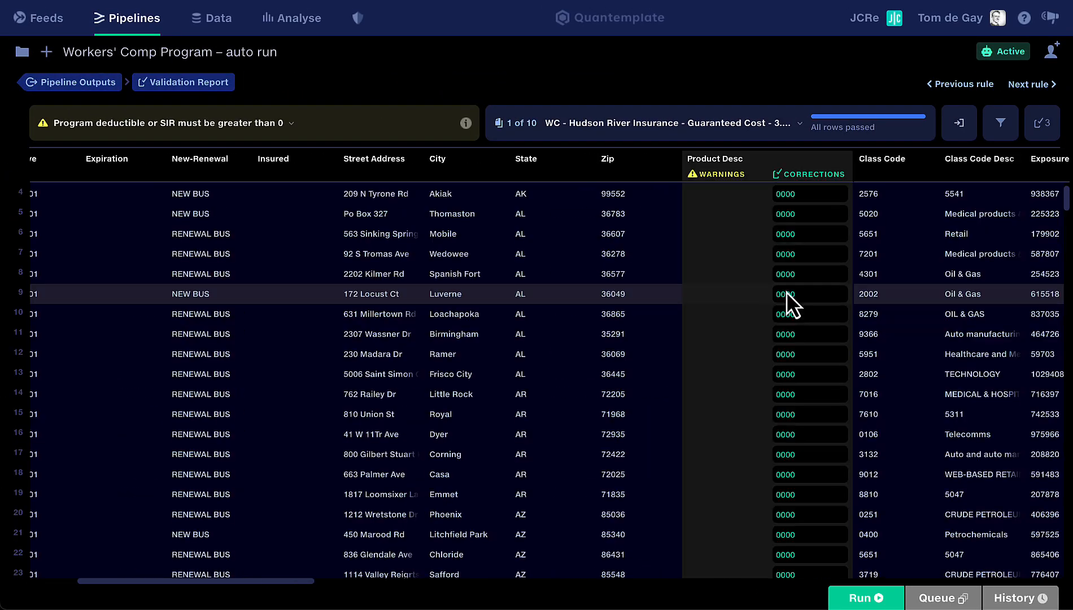
{"action": "scroll", "coordinate": [786, 292], "scroll_direction": "down", "scroll_amount": 1}
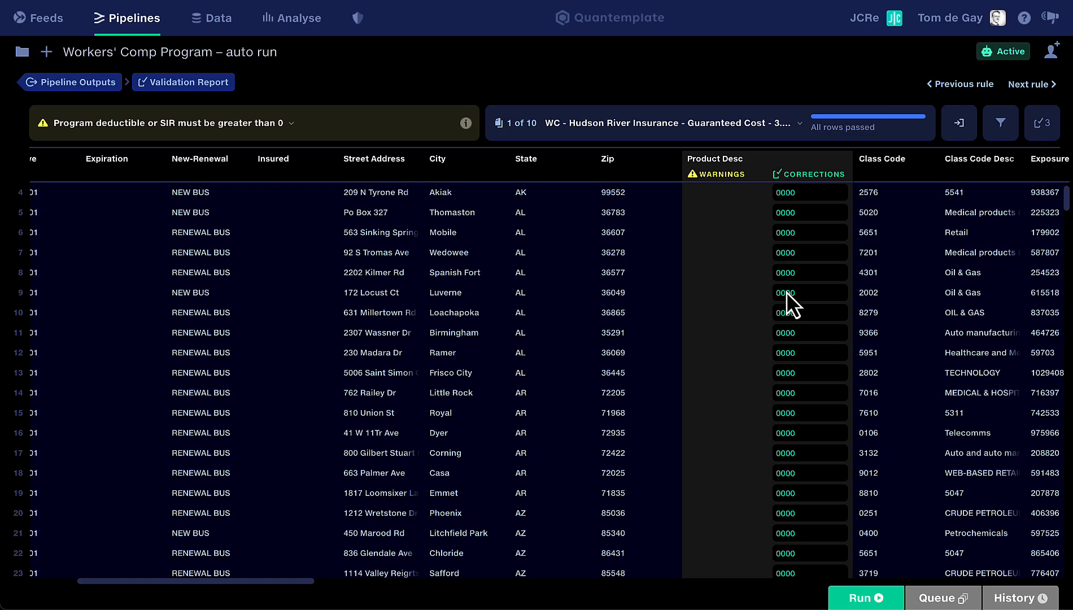